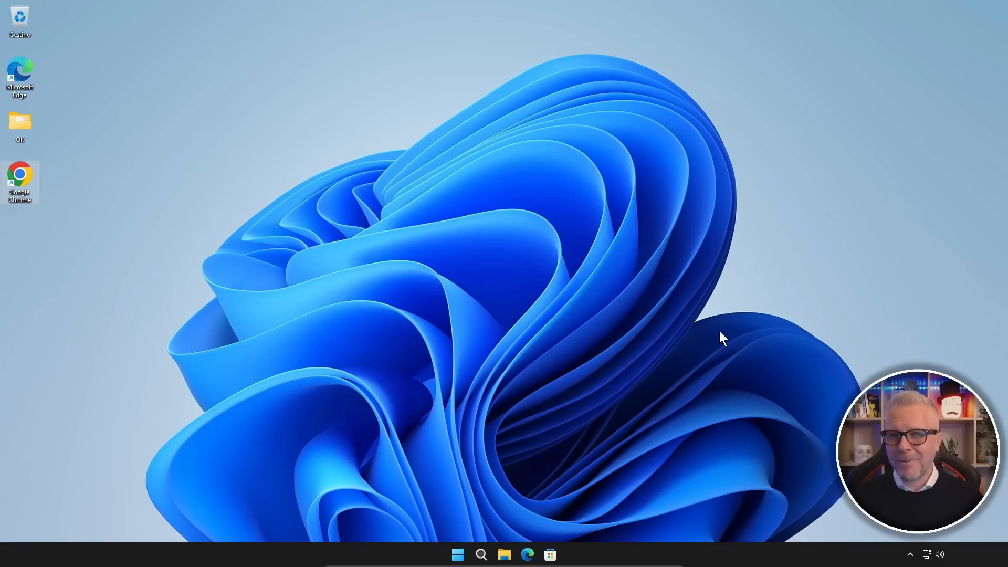
Open Google Chrome and go to the bookmarked Windows Insider Preview Downloads page.
{"action": "double_click", "coordinate": [25, 170]}
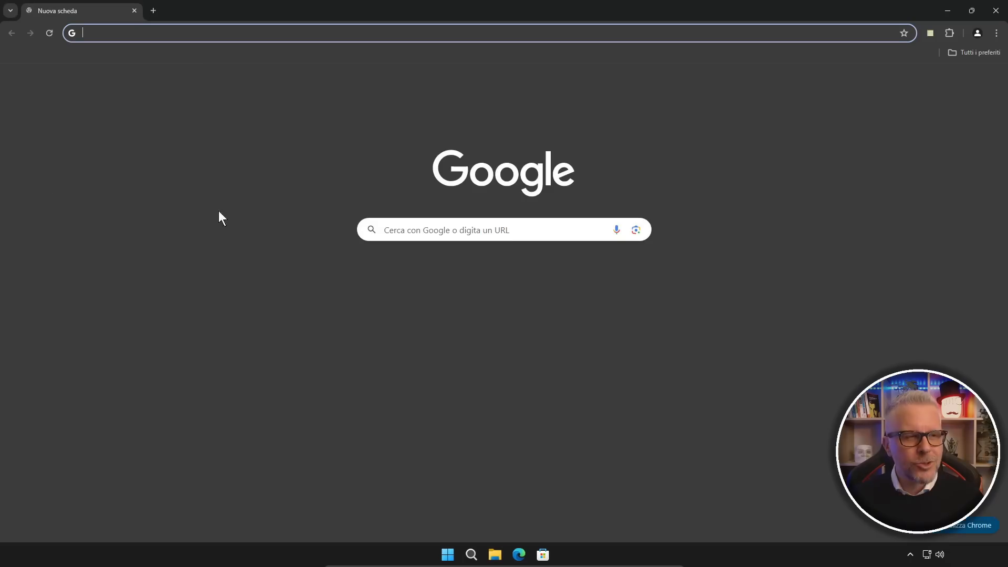
{"action": "left_click", "coordinate": [952, 52]}
{"action": "left_click", "coordinate": [874, 112]}
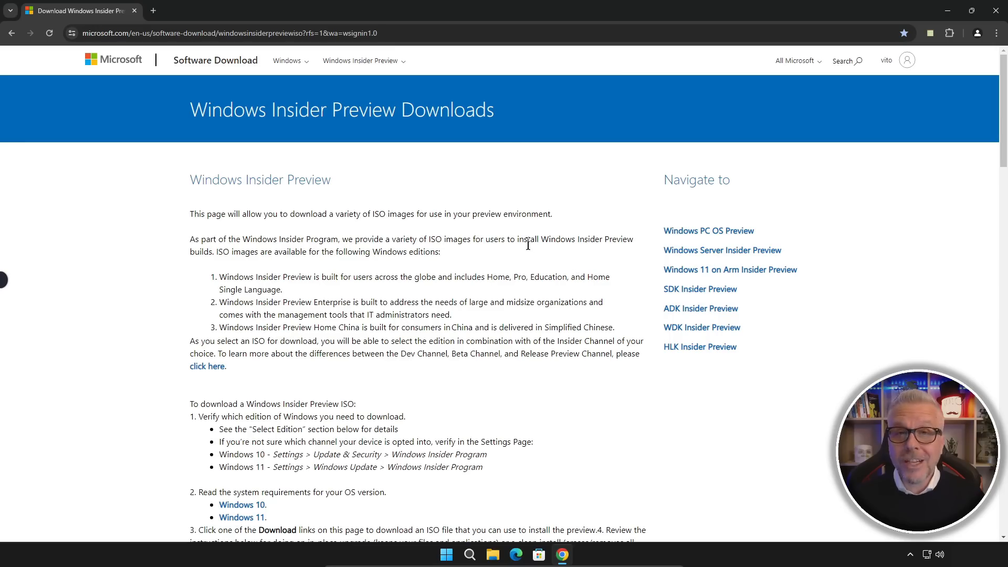
Choose the edition Windows 11 Insider Preview (Dev Channel) - Build 26080 and confirm it.
{"action": "scroll", "coordinate": [526, 244], "scroll_direction": "down", "scroll_amount": 1}
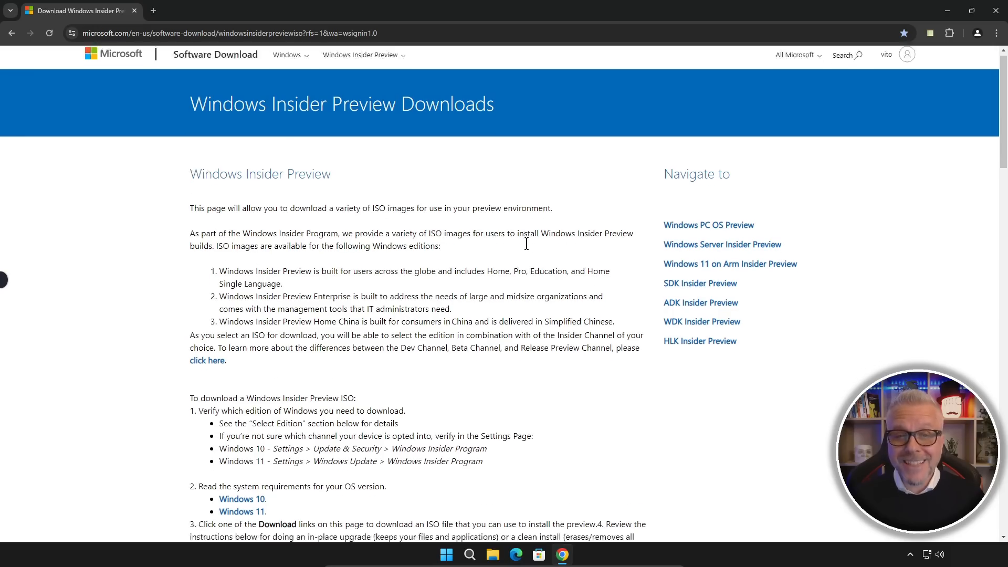
{"action": "scroll", "coordinate": [526, 243], "scroll_direction": "down", "scroll_amount": 15}
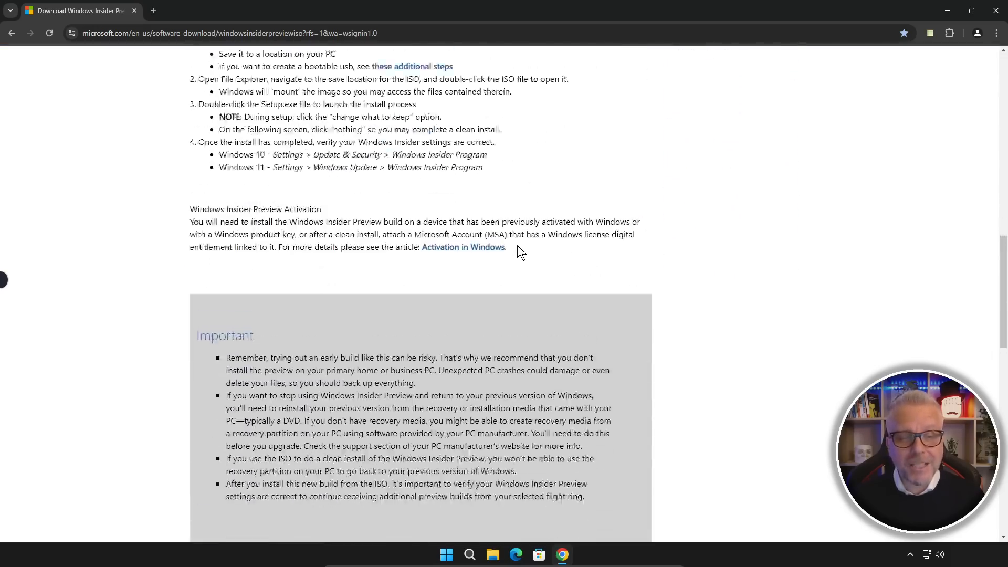
{"action": "scroll", "coordinate": [518, 245], "scroll_direction": "down", "scroll_amount": 10}
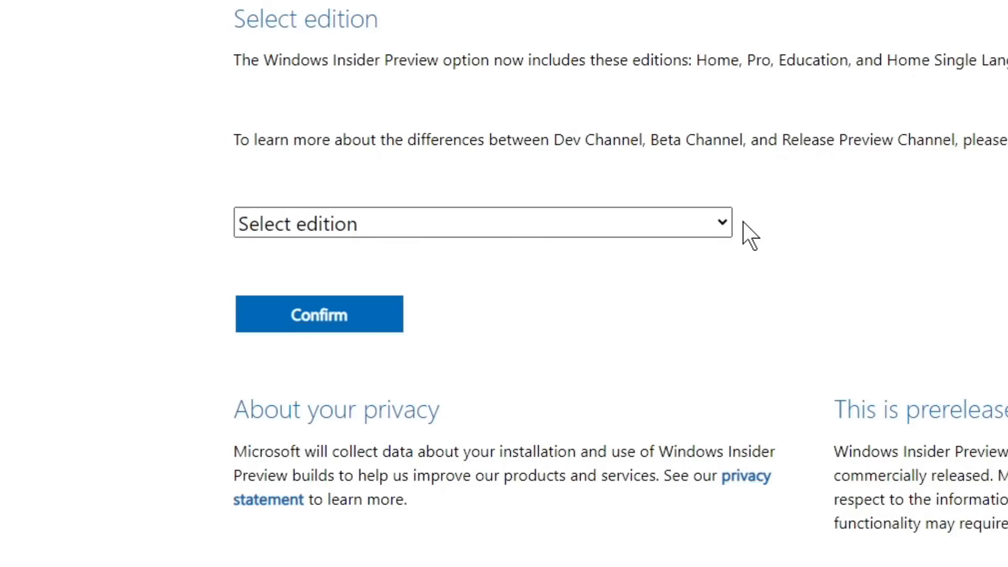
{"action": "left_click", "coordinate": [723, 221]}
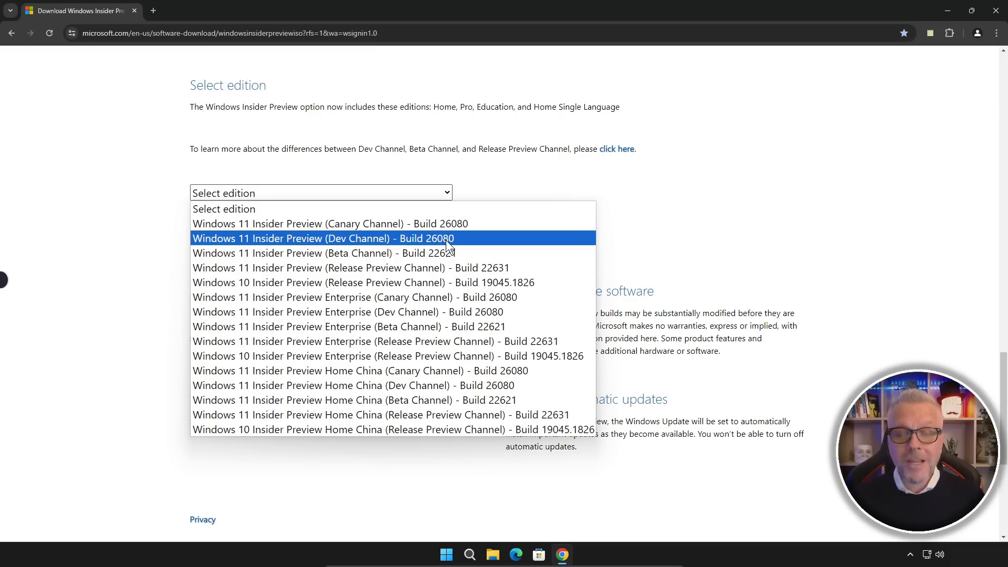
{"action": "left_click", "coordinate": [359, 239]}
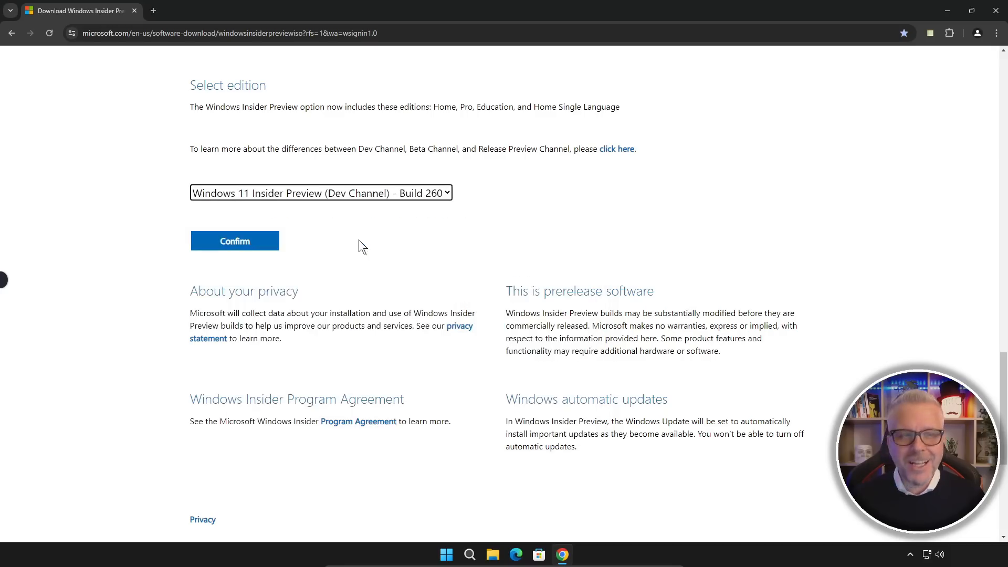
{"action": "left_click", "coordinate": [228, 246]}
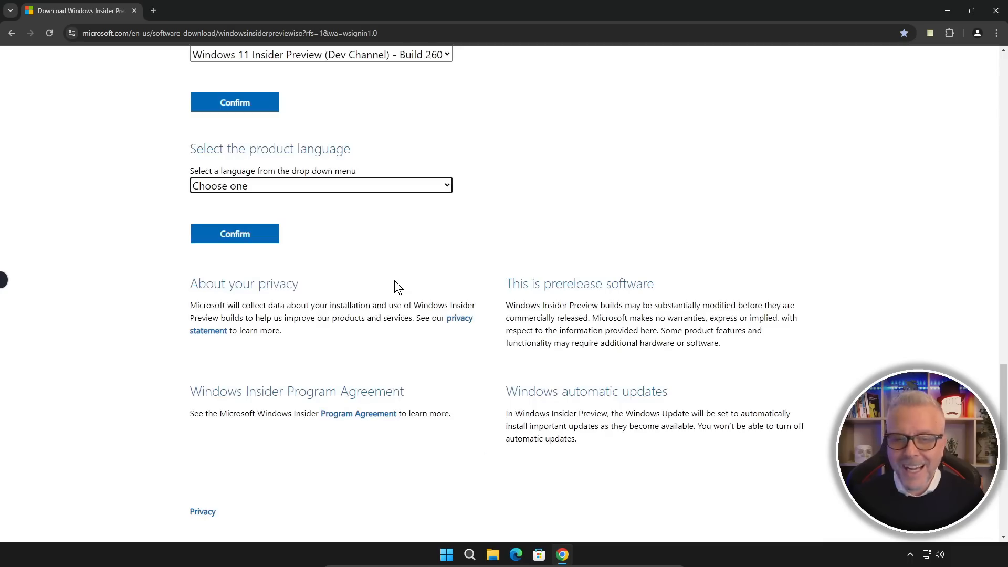
Set the product language to Italian, confirm it, and start the 64-bit ISO download.
{"action": "left_click", "coordinate": [327, 185]}
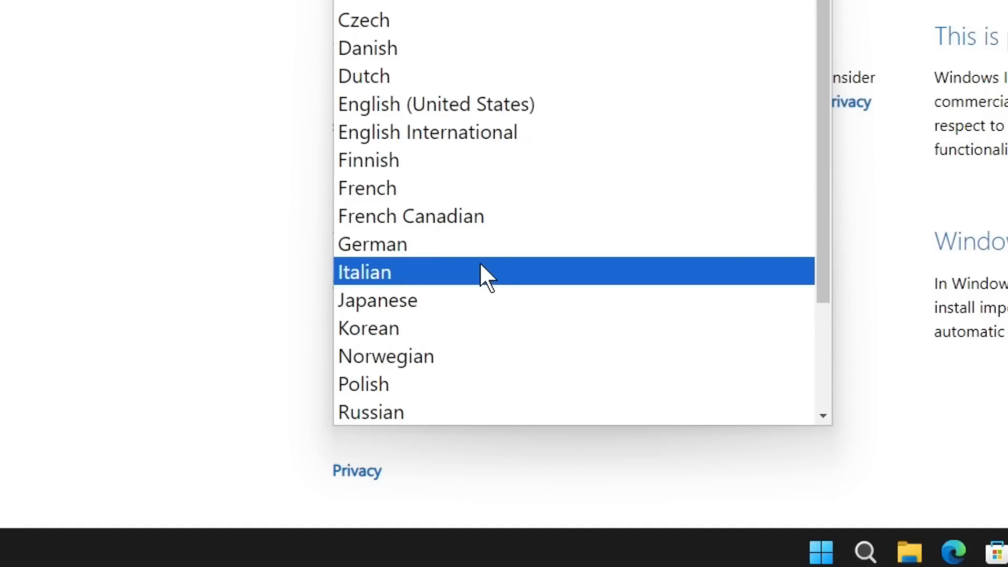
{"action": "left_click", "coordinate": [480, 263]}
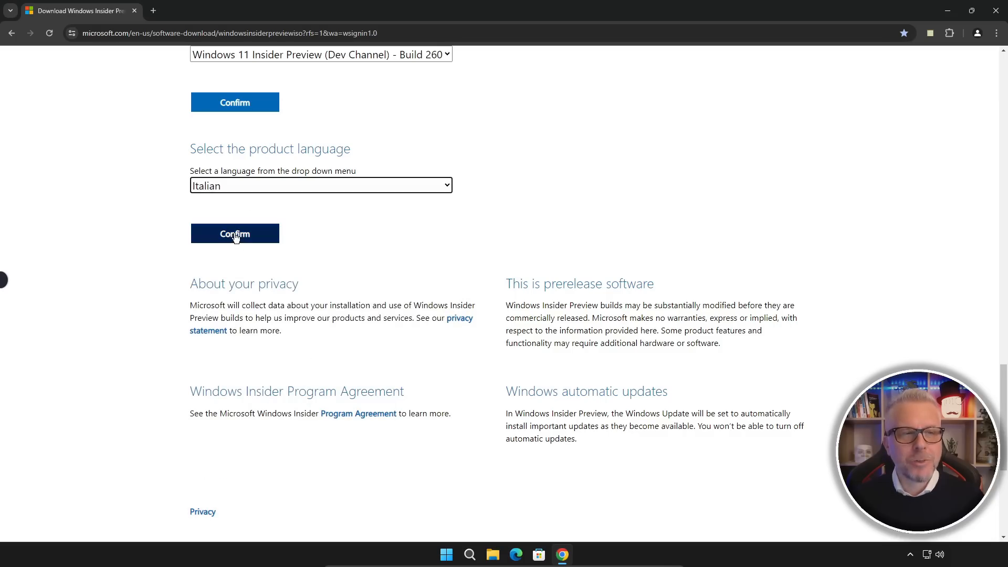
{"action": "left_click", "coordinate": [236, 236]}
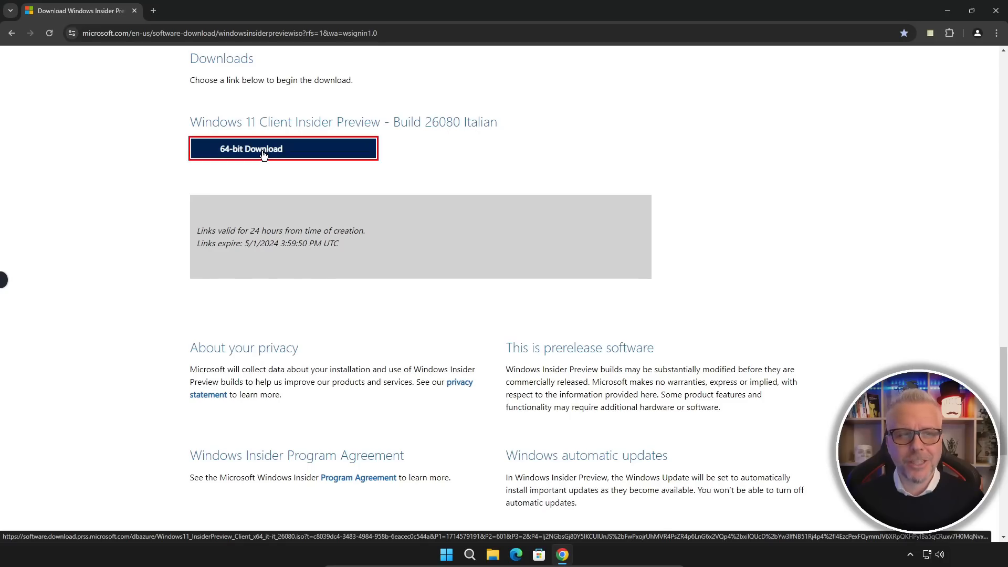
{"action": "left_click", "coordinate": [264, 152]}
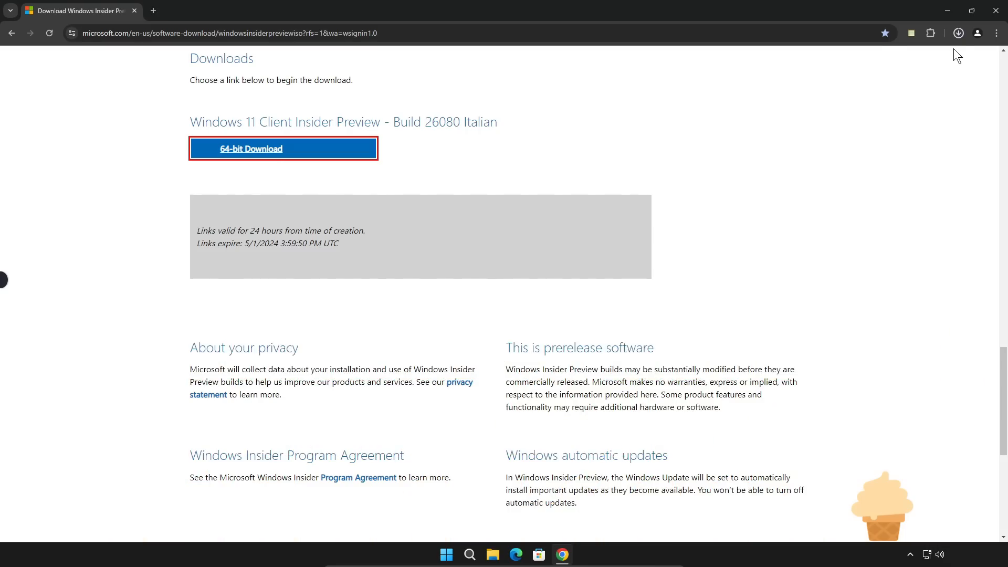
Show the downloaded Windows 11 Insider Preview ISO in its folder and move it to the desktop.
{"action": "left_click", "coordinate": [958, 33]}
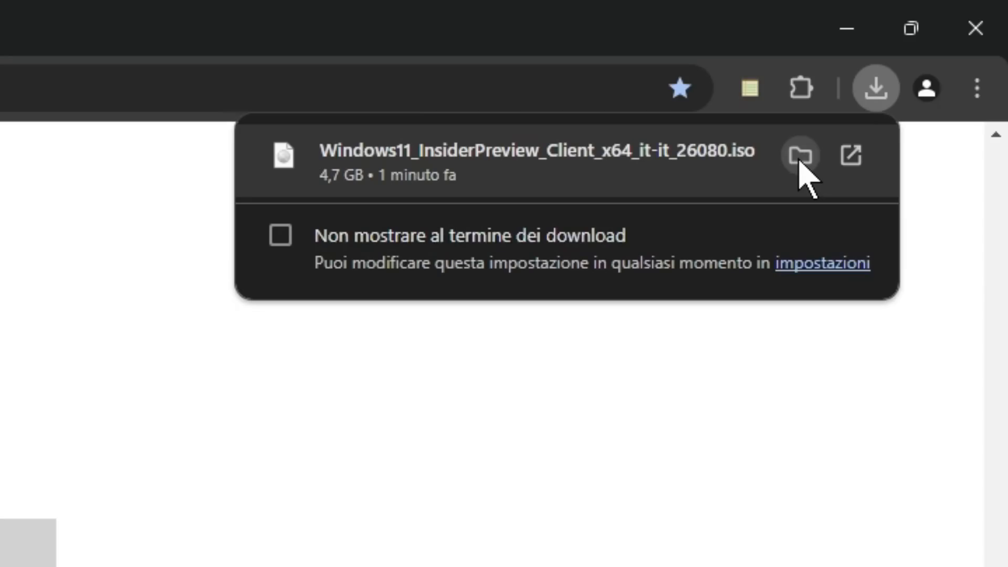
{"action": "left_click", "coordinate": [800, 155]}
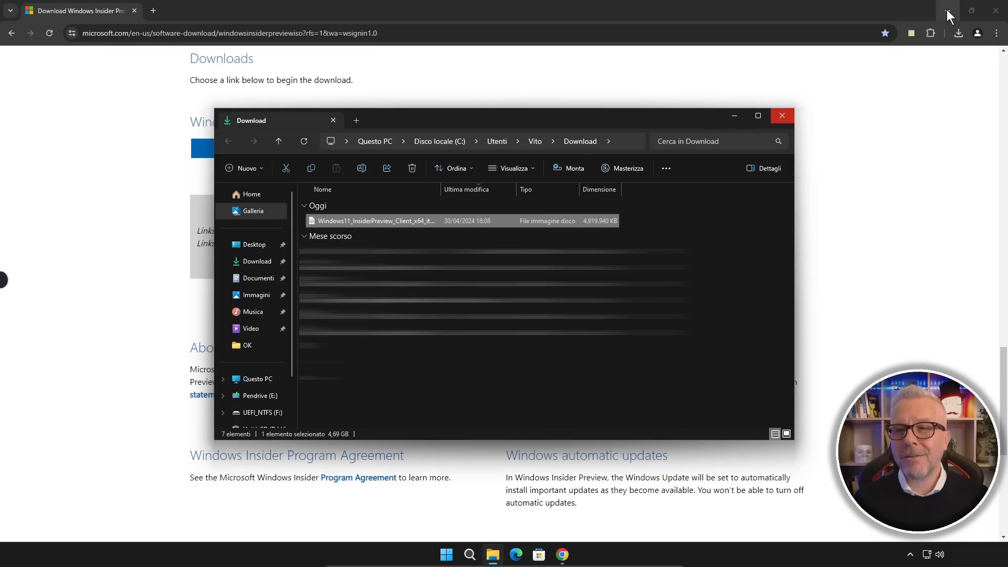
{"action": "left_click", "coordinate": [947, 10]}
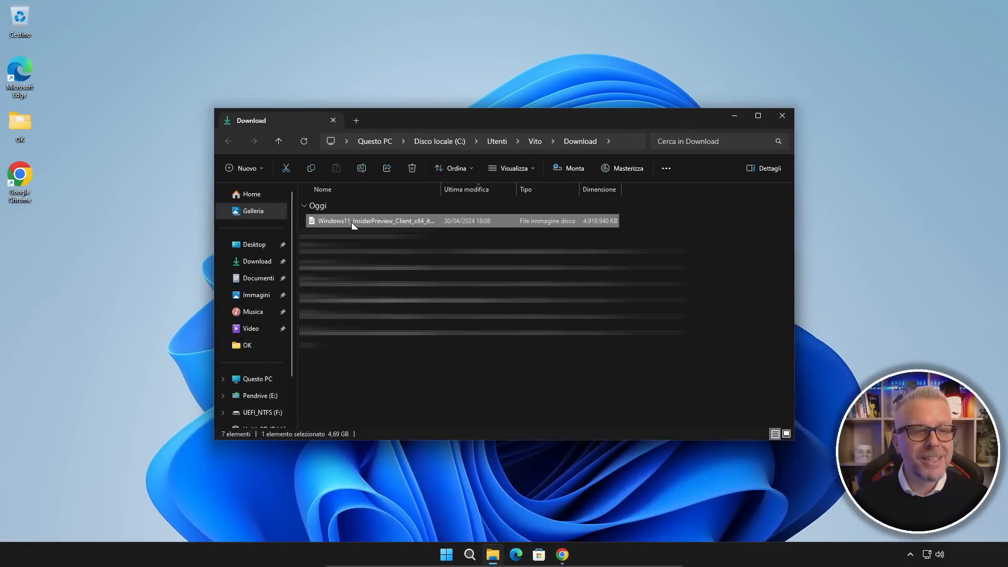
{"action": "left_click_drag", "start_coordinate": [353, 224], "coordinate": [28, 263]}
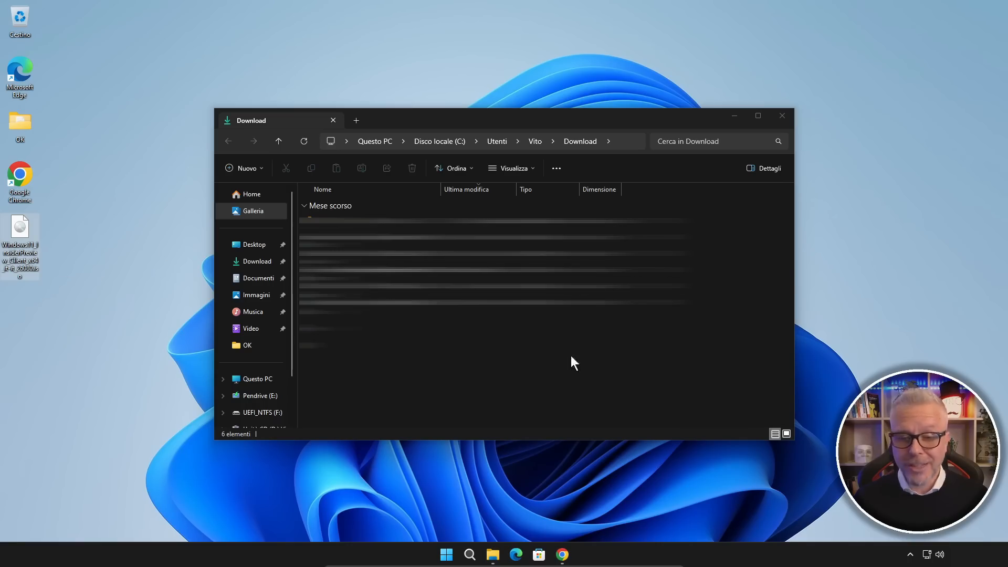
Switch back to Chrome, search Google for "gentiluomo digitale", and open that site's Downloads page.
{"action": "left_click", "coordinate": [562, 557]}
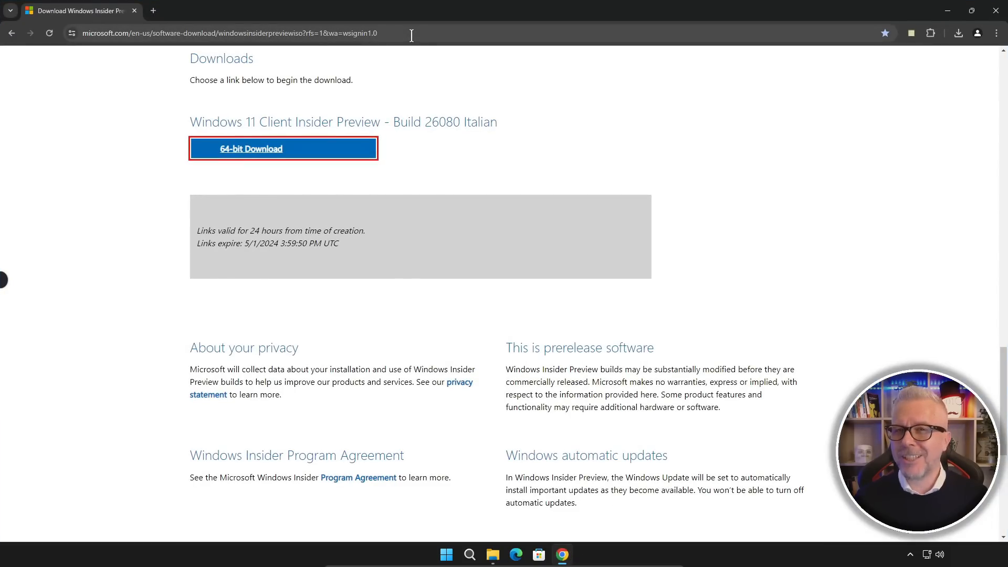
{"action": "left_click", "coordinate": [245, 33]}
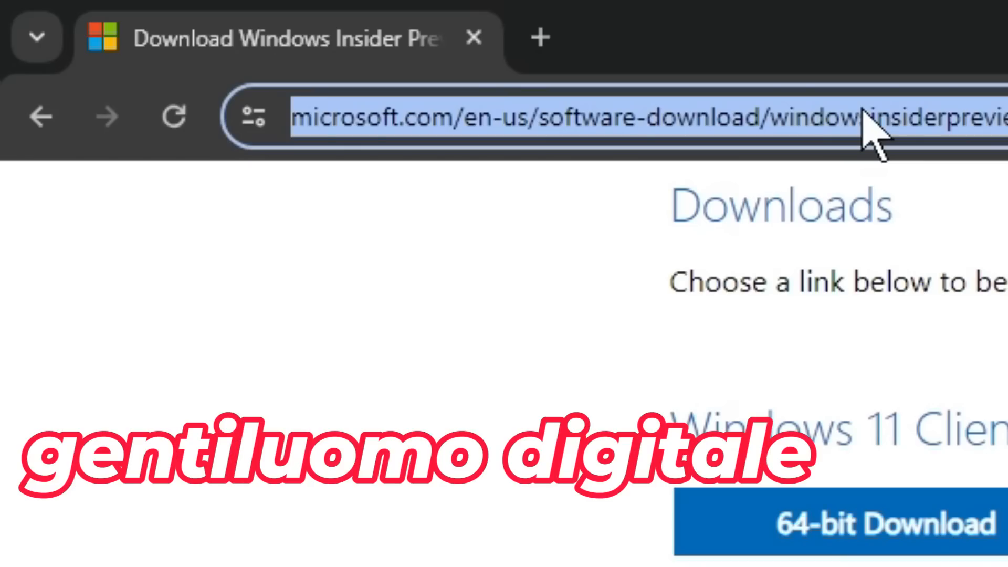
{"action": "type", "text": "gentiluomo "}
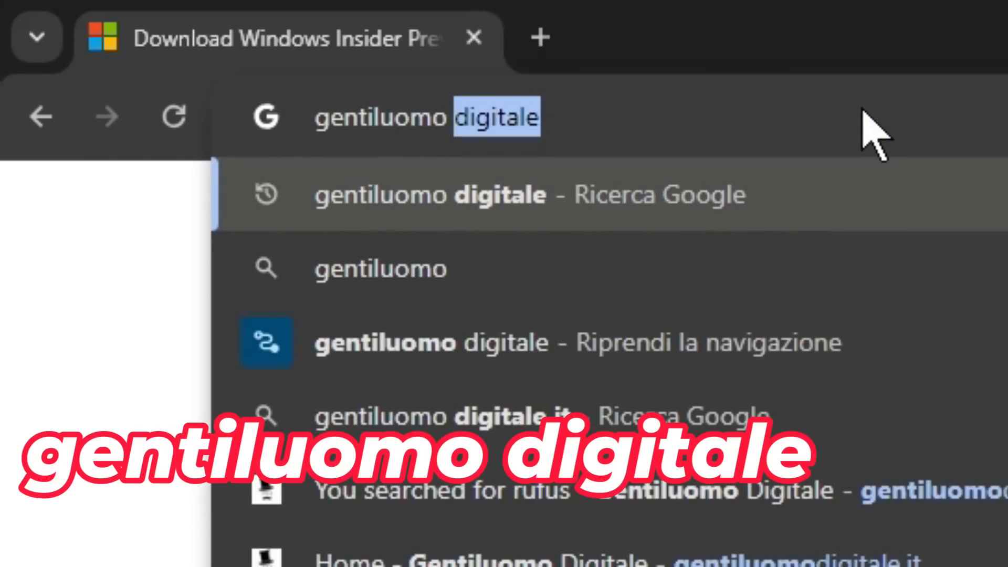
{"action": "type", "text": "digitale"}
{"action": "key", "text": "Return"}
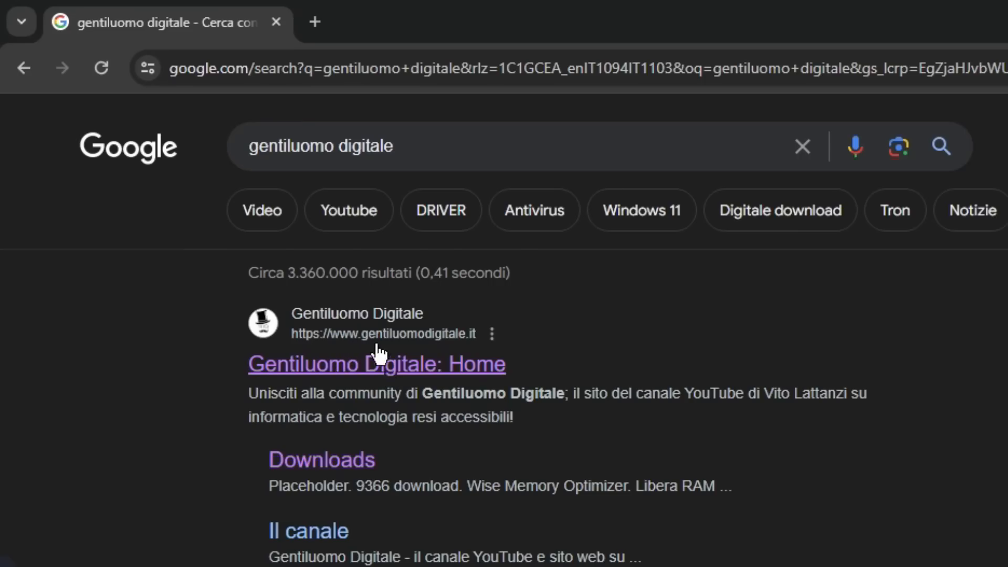
{"action": "left_click", "coordinate": [463, 367]}
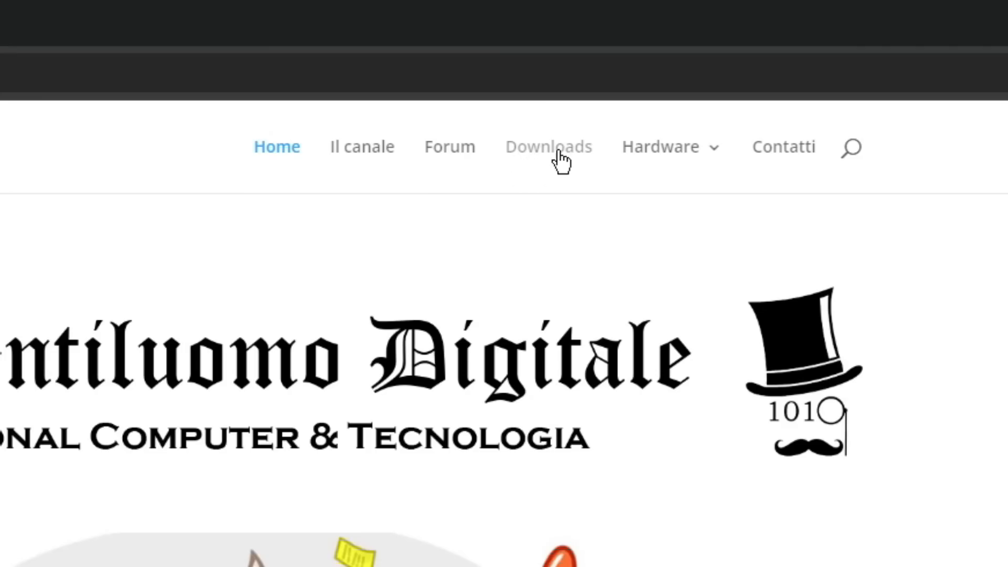
{"action": "left_click", "coordinate": [548, 155]}
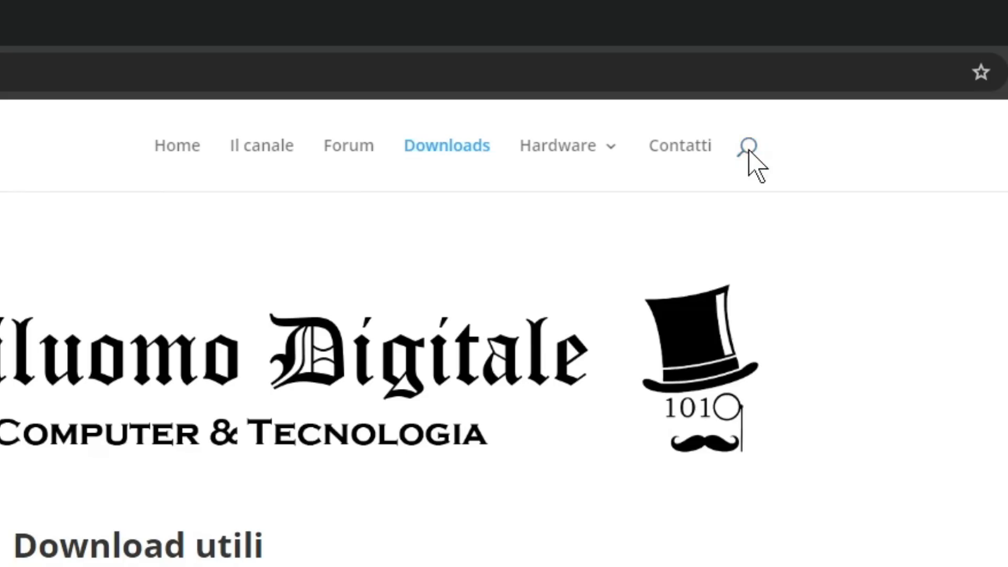
Search the site for "rufus" and download Rufus 4.4.
{"action": "left_click", "coordinate": [779, 74]}
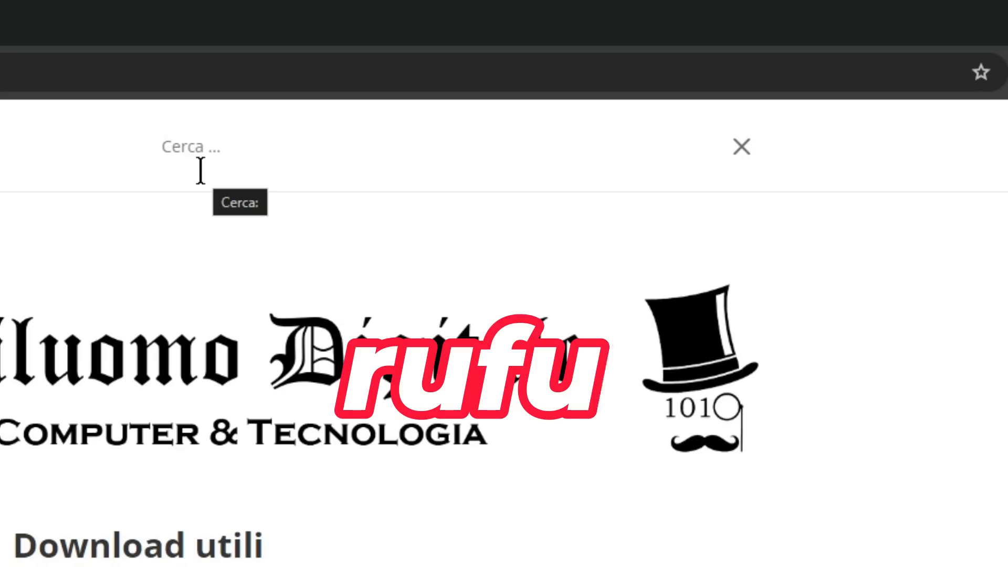
{"action": "type", "text": "rufus"}
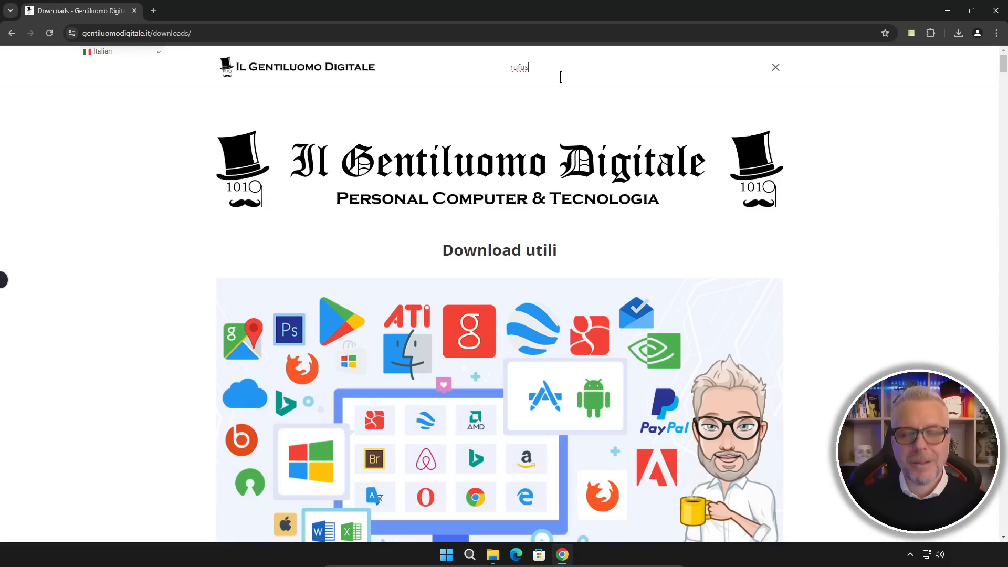
{"action": "key", "text": "Return"}
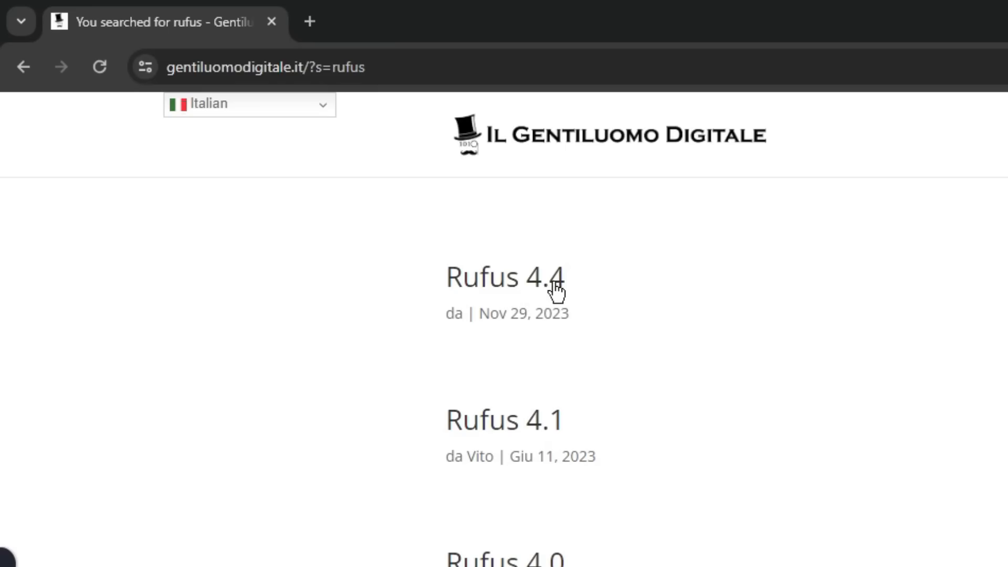
{"action": "left_click", "coordinate": [517, 289]}
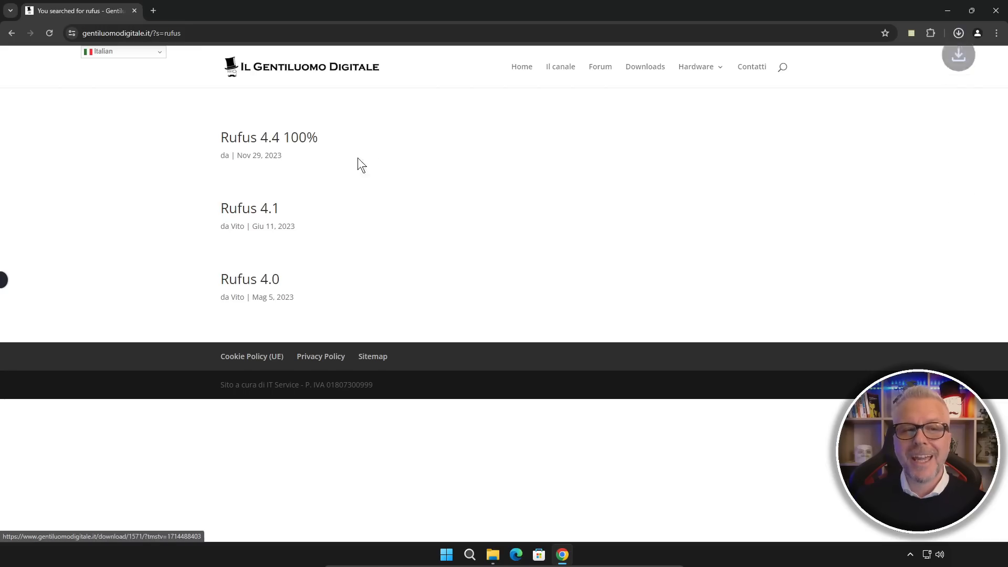
Open the downloaded rufus-4.4_x86.zip, copy rufus-4.4_x86.exe to the desktop, and close the browser and archive windows.
{"action": "left_click", "coordinate": [959, 32]}
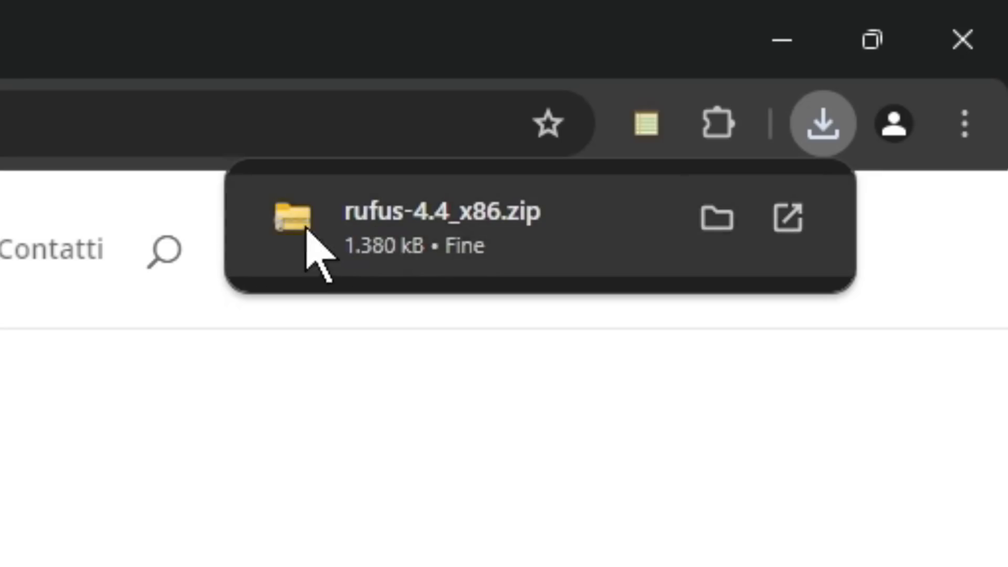
{"action": "left_click", "coordinate": [461, 226]}
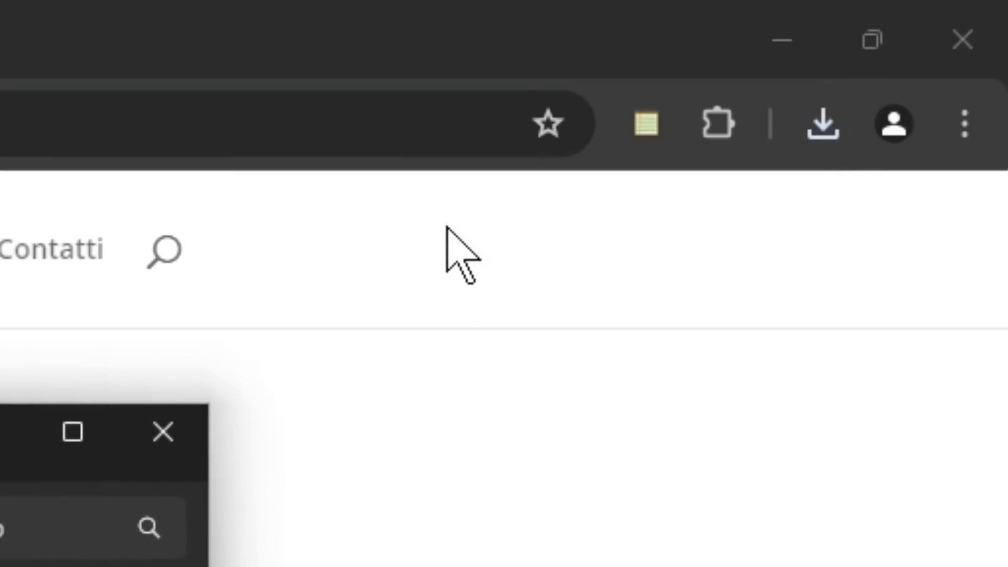
{"action": "left_click", "coordinate": [965, 22]}
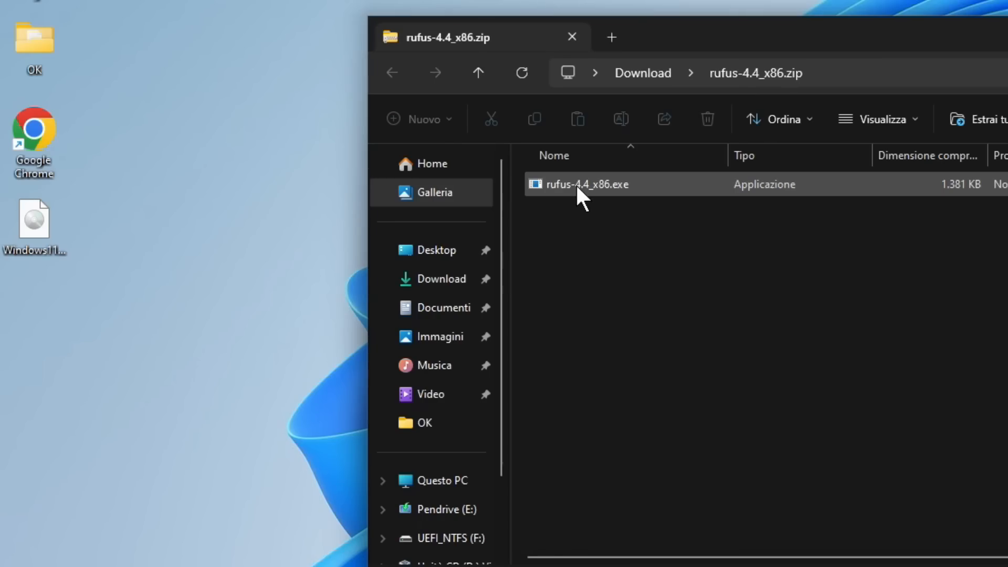
{"action": "left_click_drag", "start_coordinate": [575, 184], "coordinate": [13, 299]}
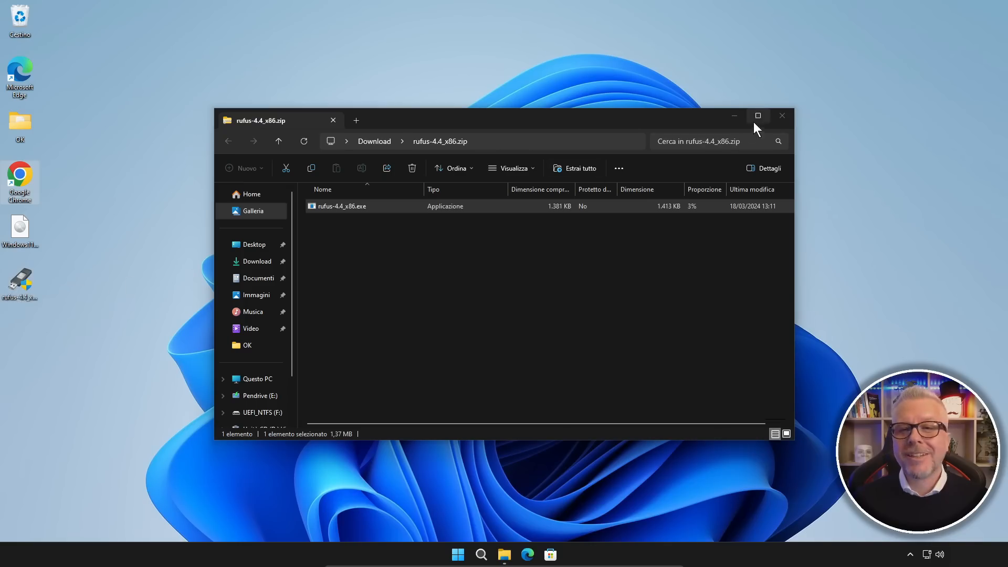
{"action": "left_click", "coordinate": [782, 115]}
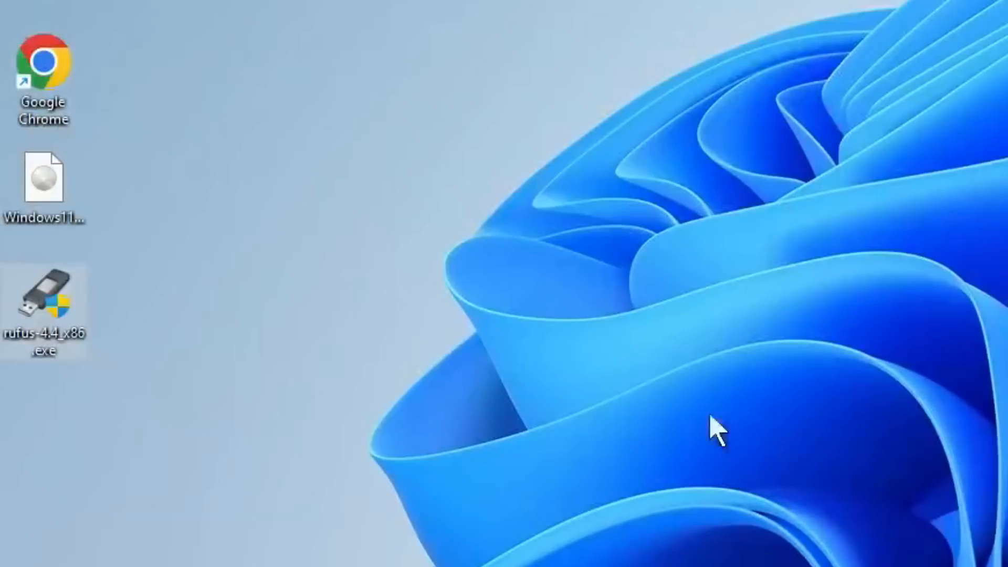
Launch rufus-4.4_x86.exe from the desktop and allow it to make changes to the device.
{"action": "mouse_move", "coordinate": [44, 297]}
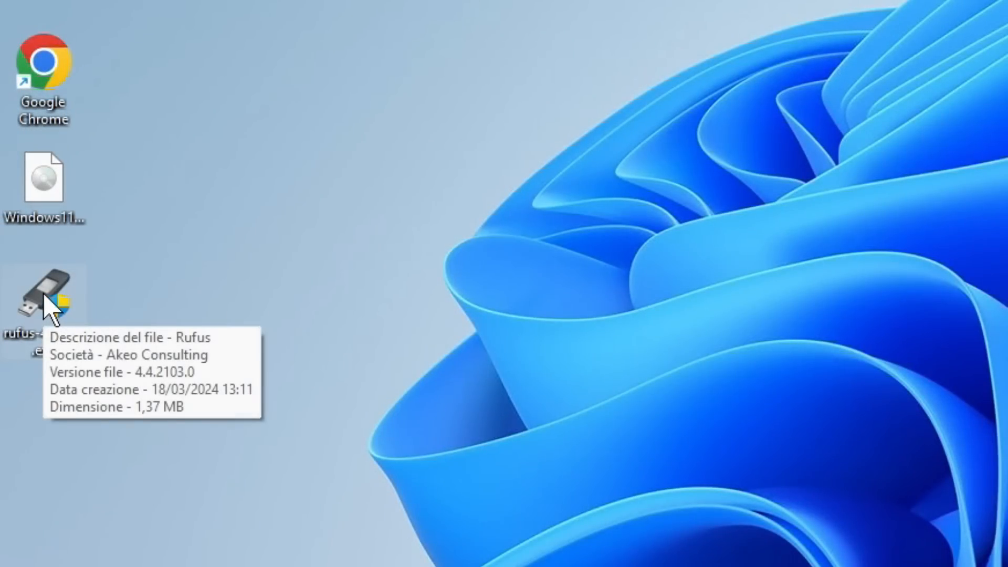
{"action": "double_click", "coordinate": [44, 296]}
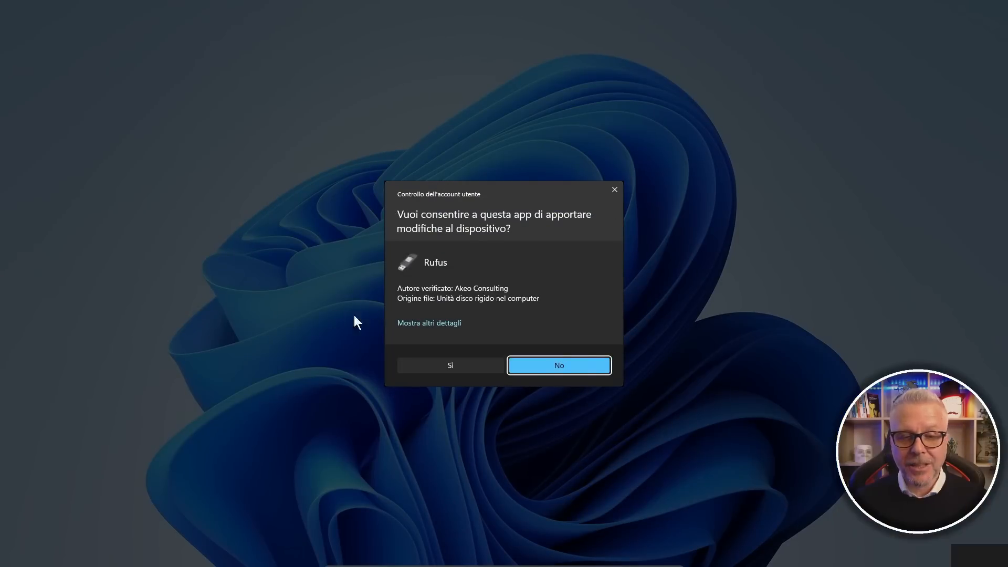
{"action": "left_click", "coordinate": [450, 369]}
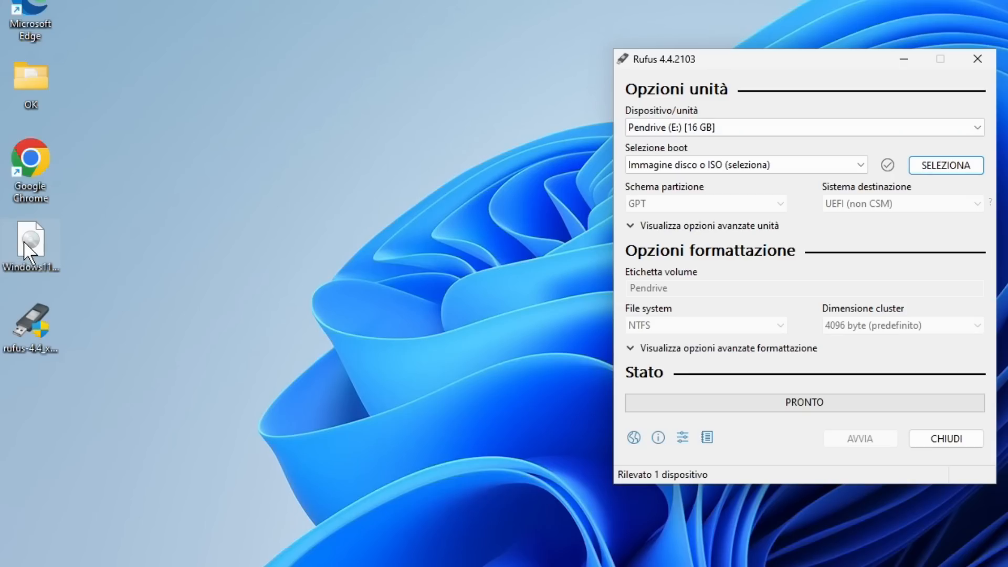
Load the Windows11_InsiderPreview_Client_x64_it-it_26080.iso image from the desktop into Rufus and start creating the bootable pendrive.
{"action": "left_click", "coordinate": [24, 243]}
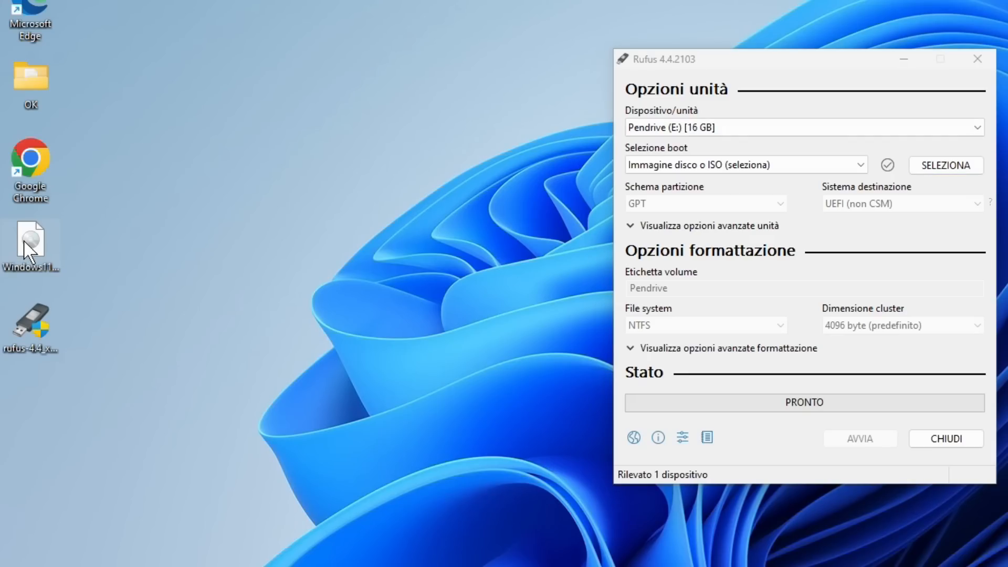
{"action": "left_click_drag", "start_coordinate": [27, 240], "coordinate": [812, 235]}
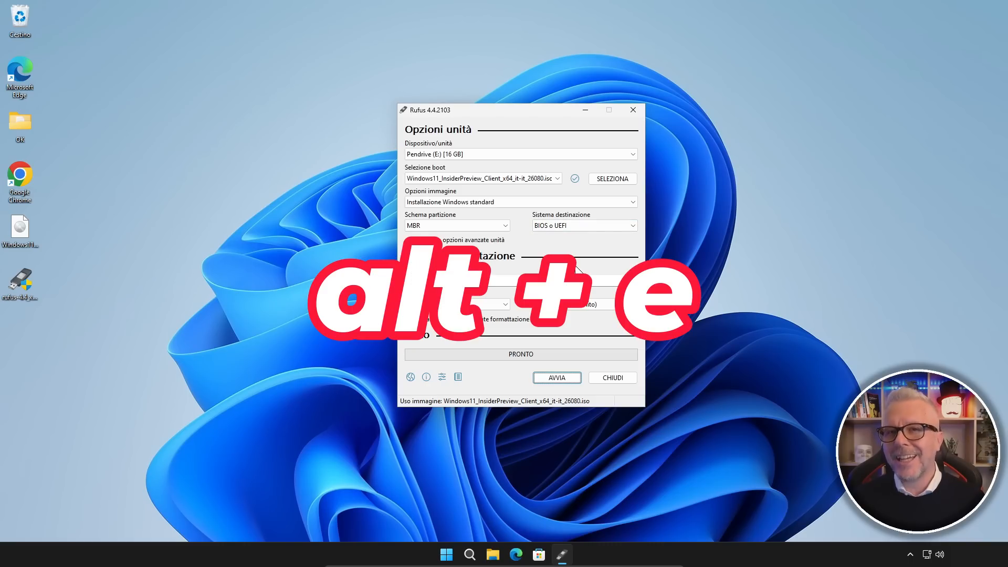
{"action": "left_click", "coordinate": [560, 378]}
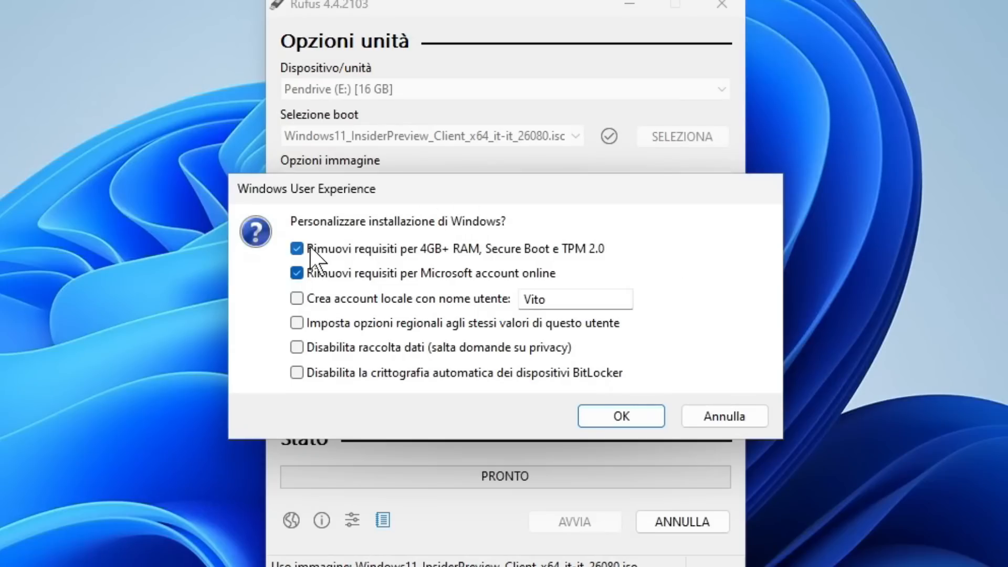
Clear the options removing the RAM/Secure Boot/TPM 2.0 and online Microsoft account requirements, write the pendrive with its data erased, and close Rufus.
{"action": "left_click", "coordinate": [413, 237]}
{"action": "left_click", "coordinate": [297, 273]}
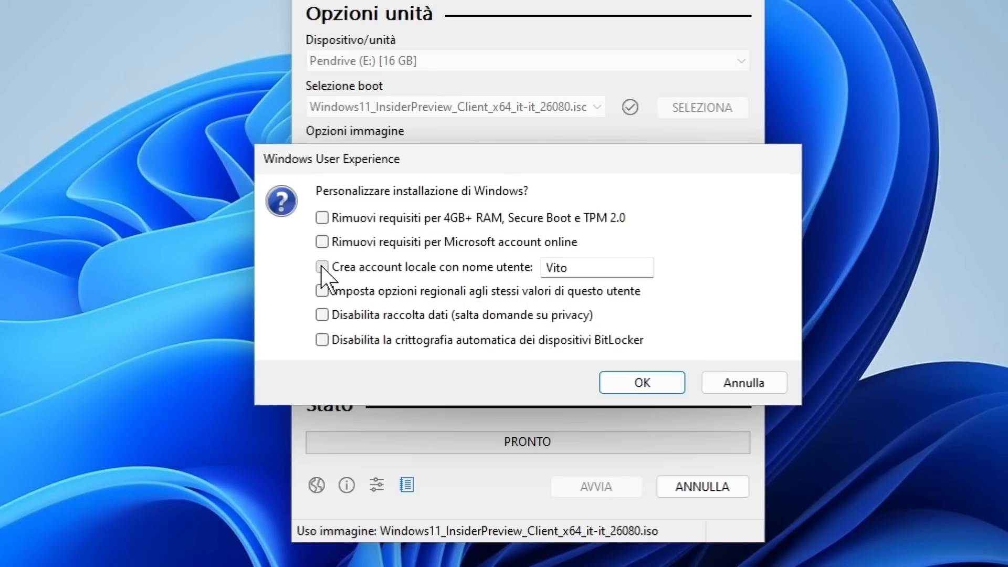
{"action": "left_click", "coordinate": [413, 263]}
{"action": "left_click", "coordinate": [645, 379]}
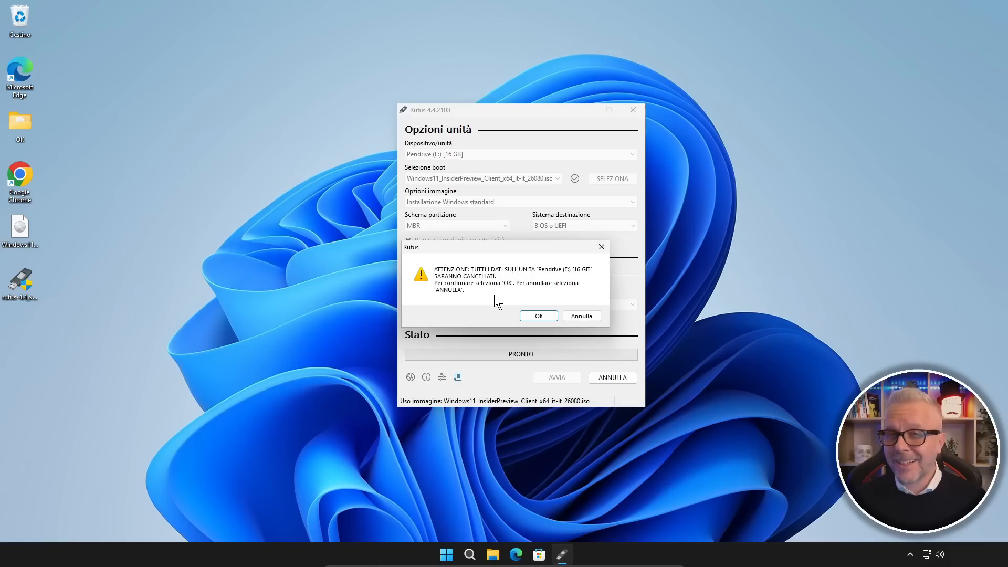
{"action": "left_click", "coordinate": [541, 315]}
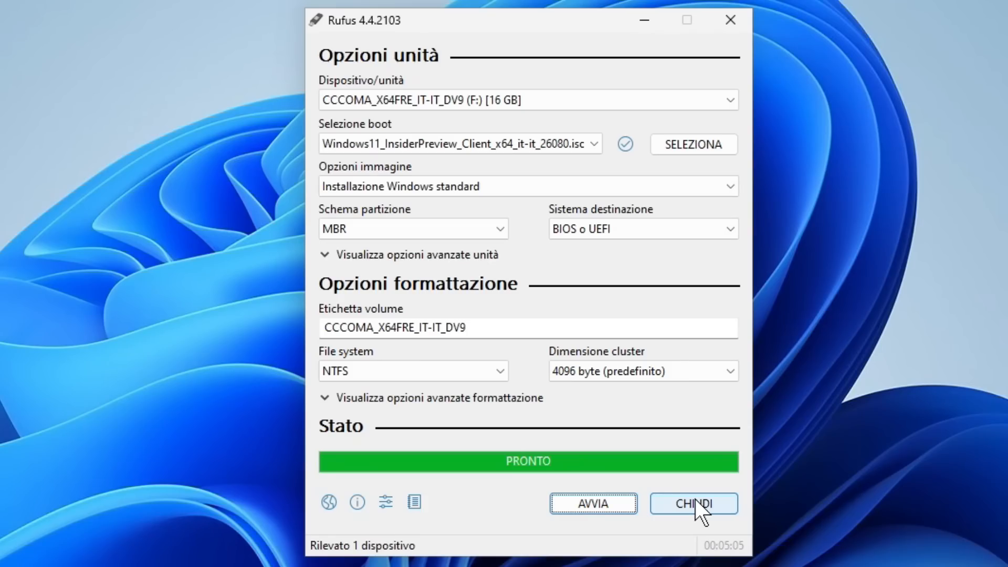
{"action": "left_click", "coordinate": [696, 499]}
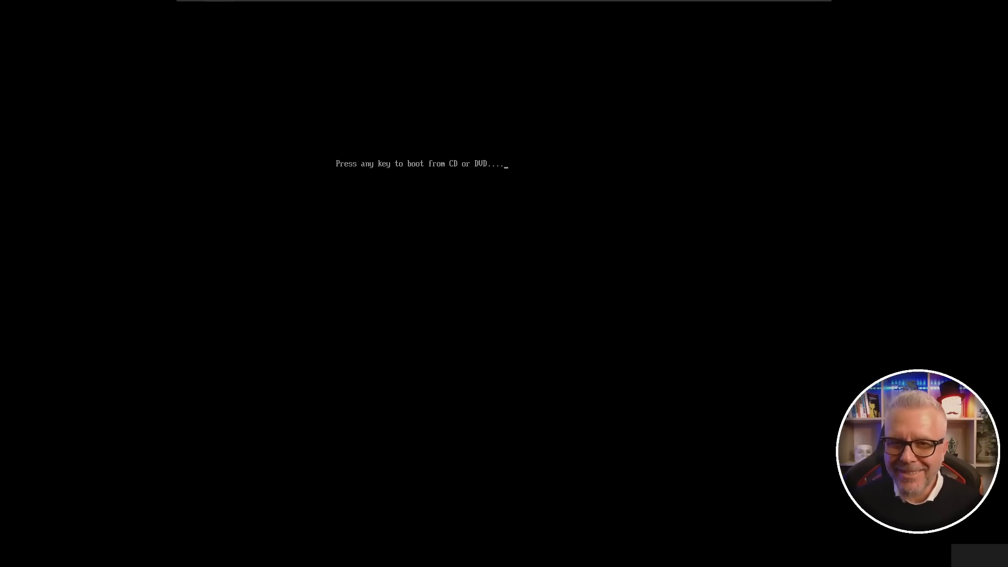
Boot the PC from the installation media and accept Italiano (Italia) as language and format with the Italiano keyboard.
{"action": "key", "text": "Return"}
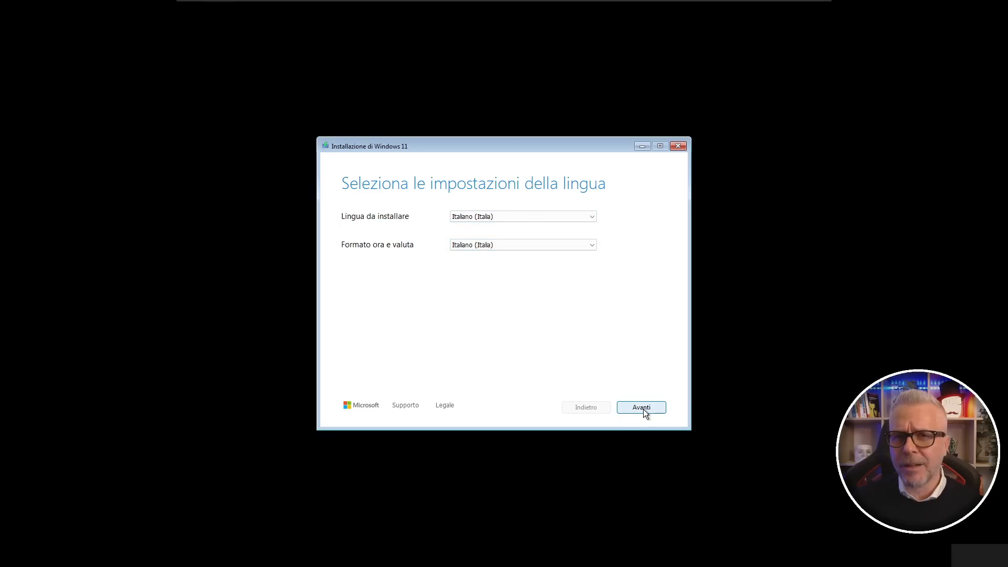
{"action": "left_click", "coordinate": [643, 408]}
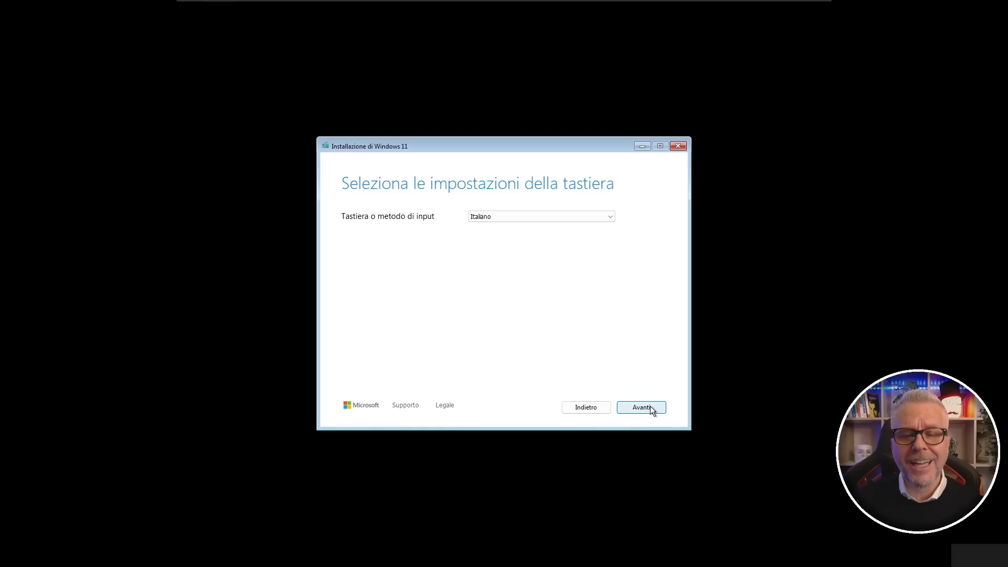
{"action": "left_click", "coordinate": [651, 407]}
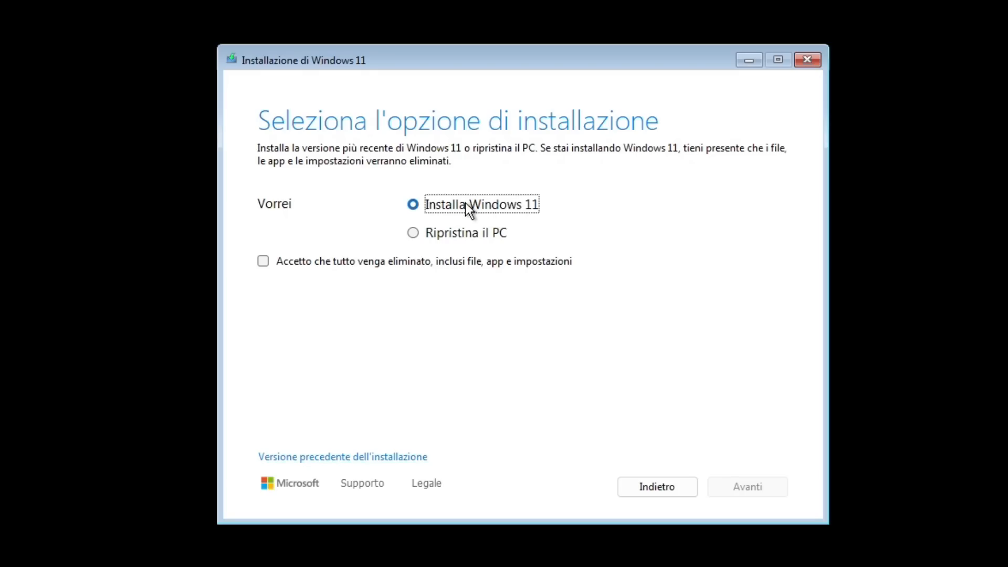
Choose a Windows 11 Home installation without a product key, accepting that all files, apps and settings are deleted.
{"action": "left_click", "coordinate": [263, 261]}
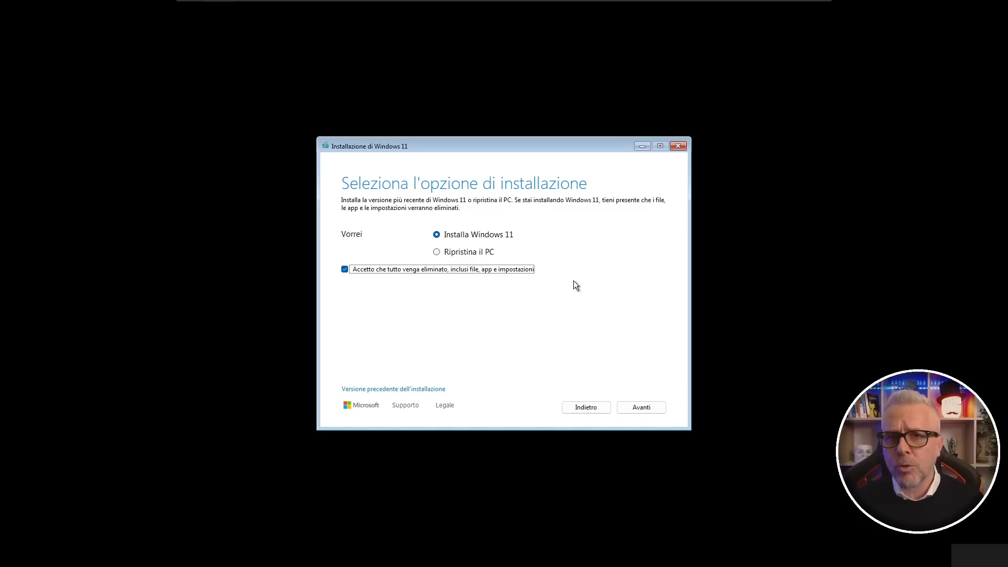
{"action": "left_click", "coordinate": [646, 408]}
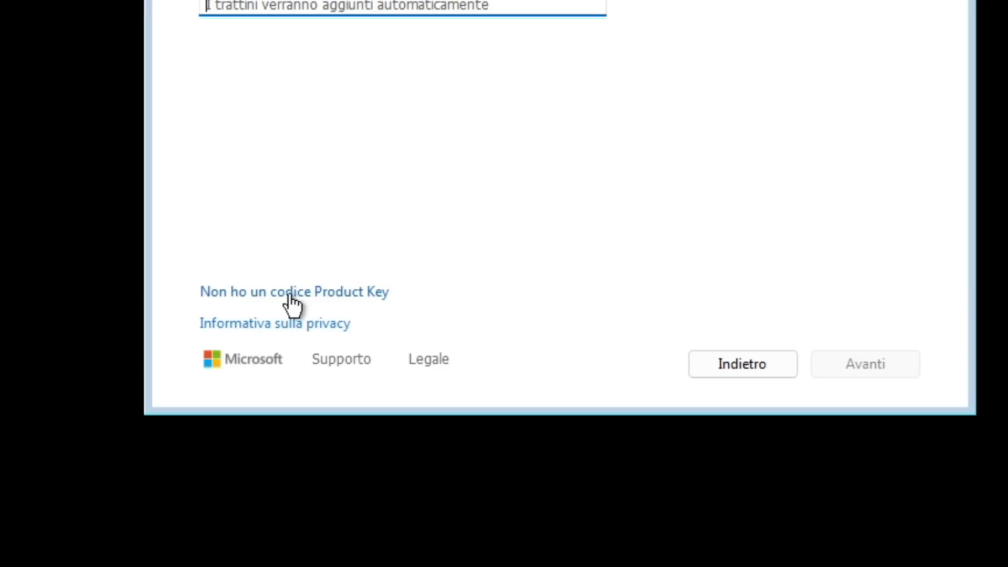
{"action": "left_click", "coordinate": [343, 298]}
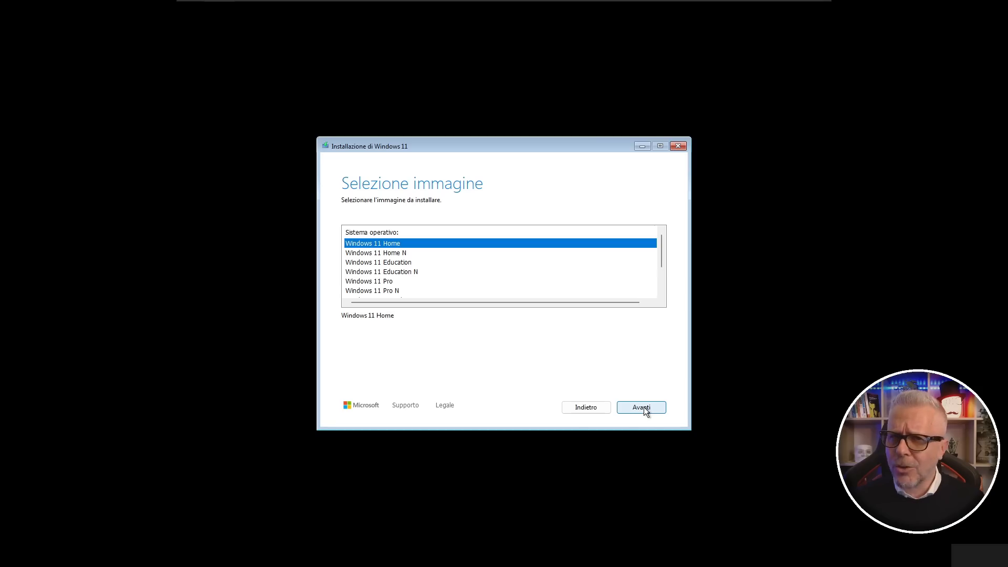
{"action": "left_click", "coordinate": [643, 407]}
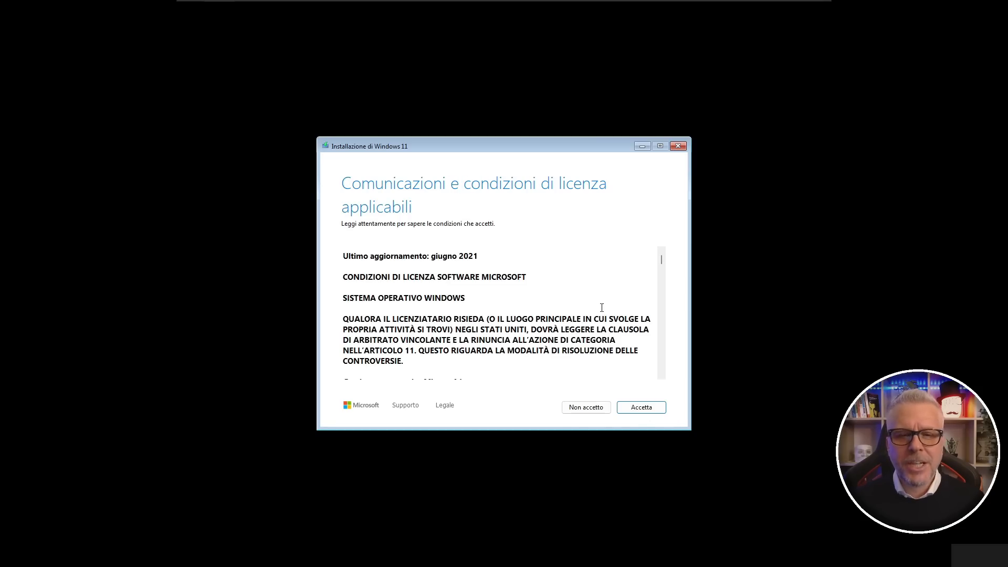
Accept the Microsoft licence terms and install Windows 11 Home on the unallocated space of Disk 0.
{"action": "scroll", "coordinate": [602, 309], "scroll_direction": "down", "scroll_amount": 20}
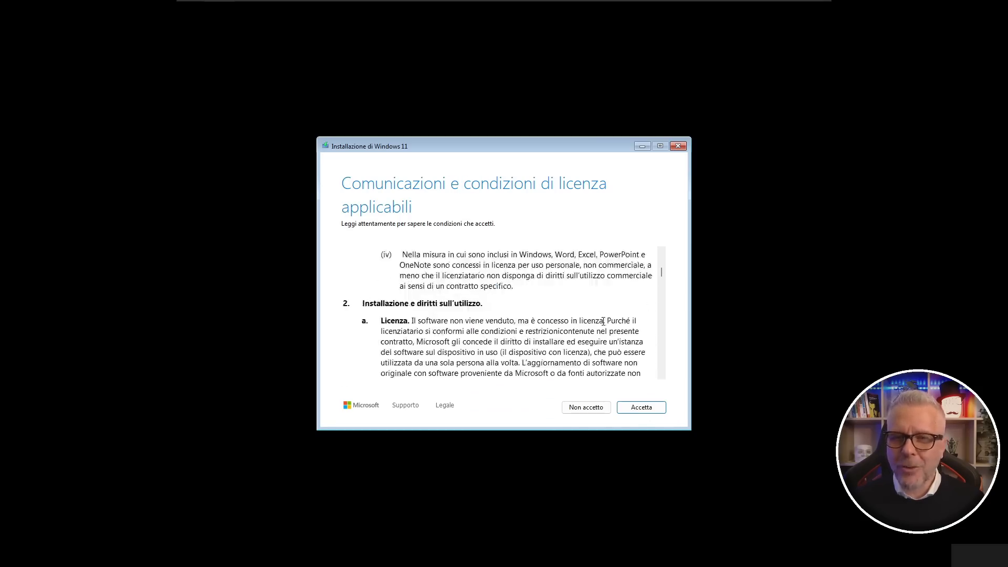
{"action": "scroll", "coordinate": [603, 322], "scroll_direction": "down", "scroll_amount": 20}
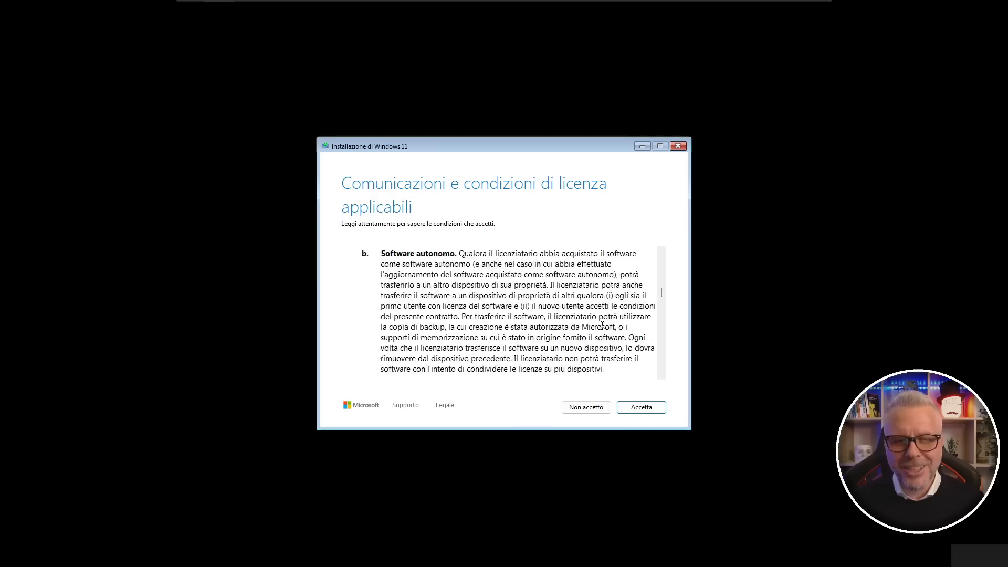
{"action": "scroll", "coordinate": [603, 328], "scroll_direction": "down", "scroll_amount": 20}
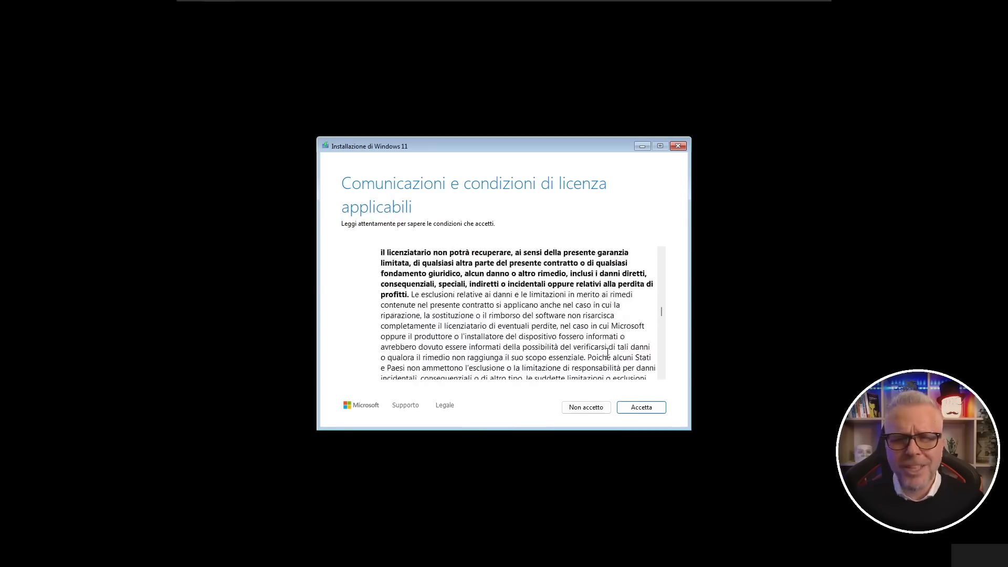
{"action": "scroll", "coordinate": [622, 398], "scroll_direction": "down", "scroll_amount": 15}
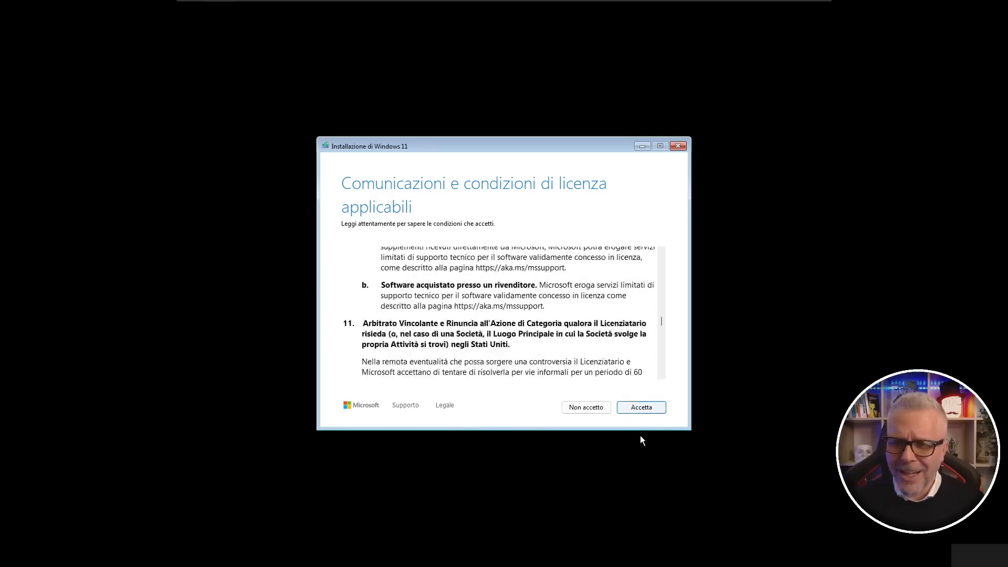
{"action": "left_click", "coordinate": [645, 408]}
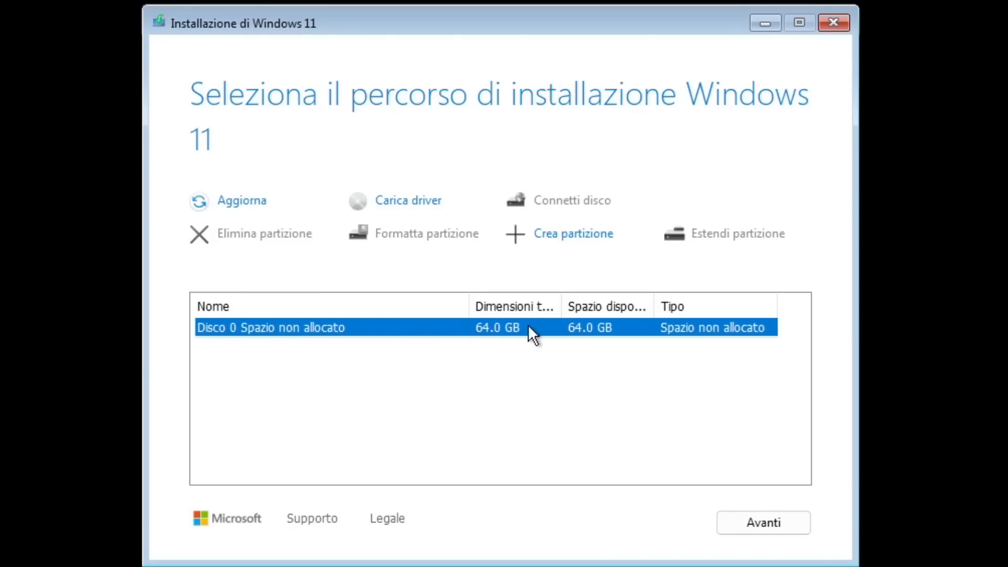
{"action": "left_click", "coordinate": [777, 521]}
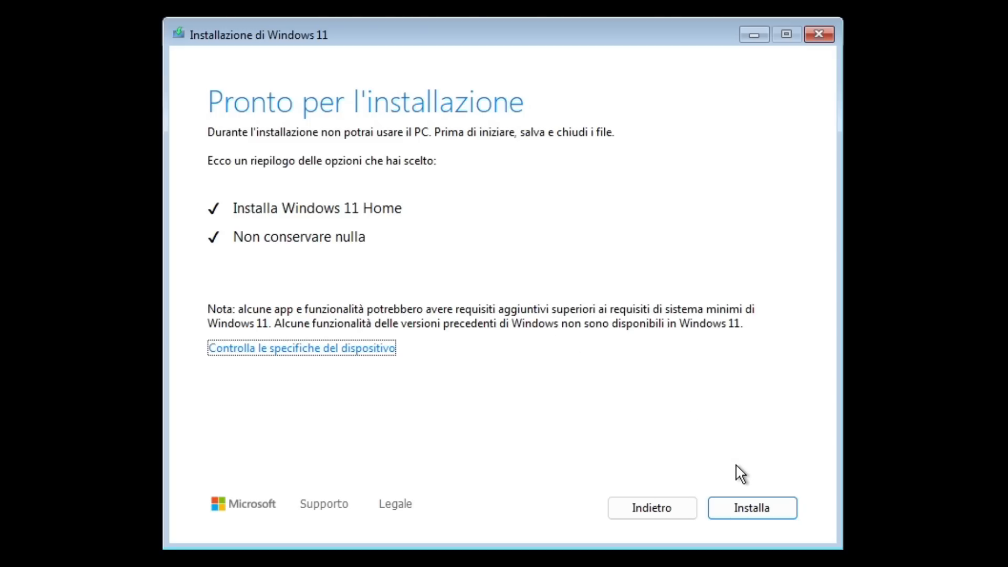
{"action": "left_click", "coordinate": [755, 509]}
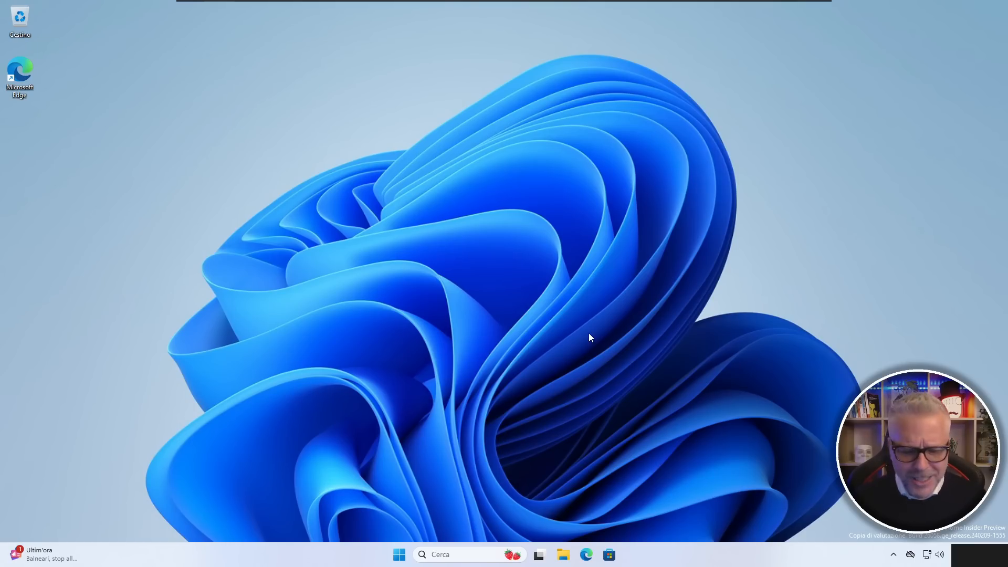
Run winver to check the installed Windows version and build, and close the information window.
{"action": "key", "text": "super+r"}
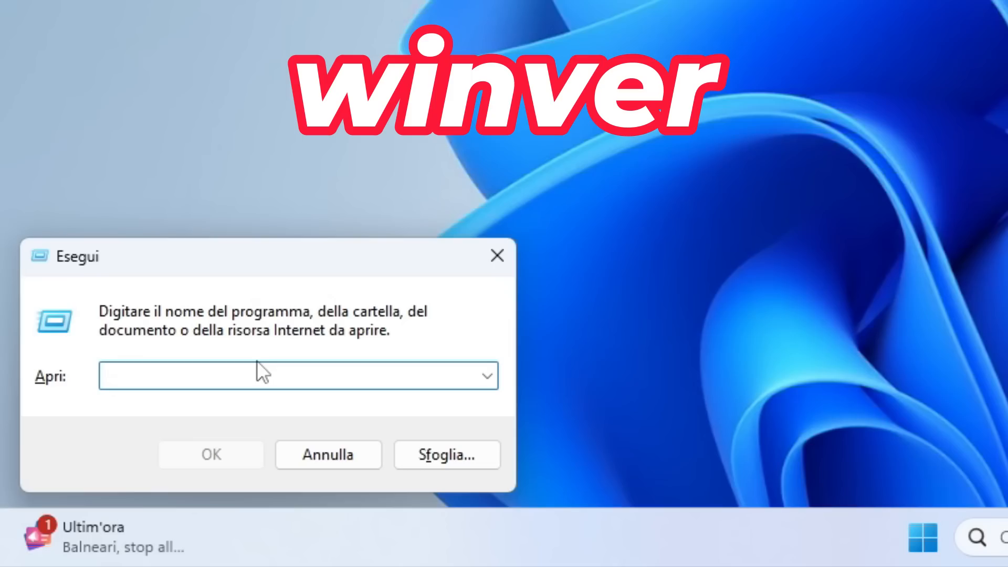
{"action": "type", "text": "winver"}
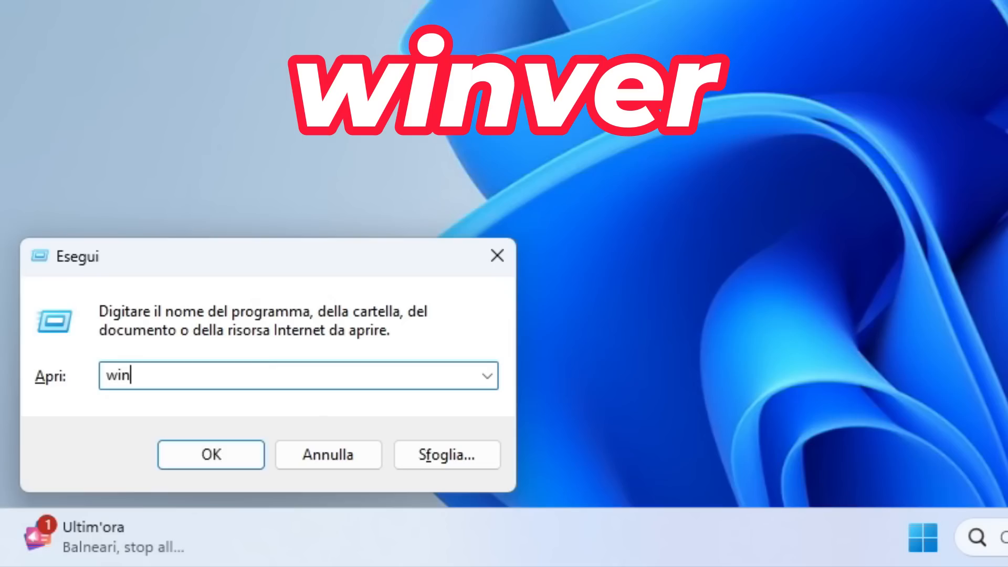
{"action": "key", "text": "Return"}
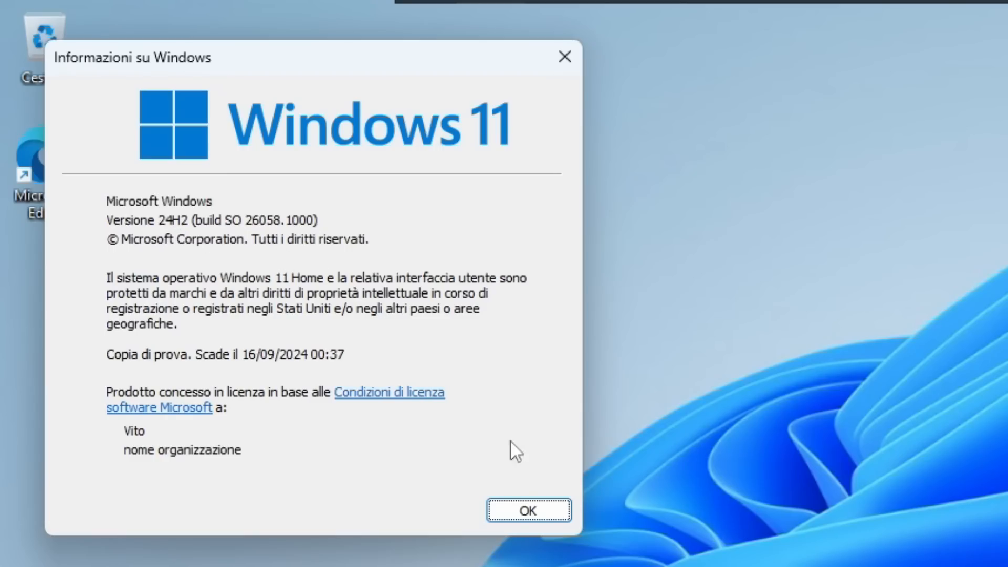
{"action": "left_click", "coordinate": [529, 512]}
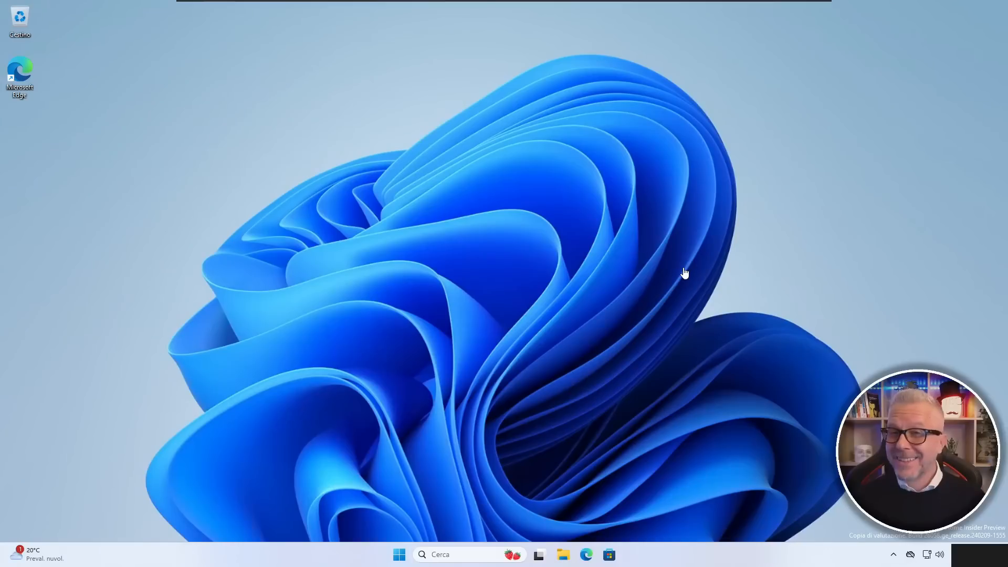